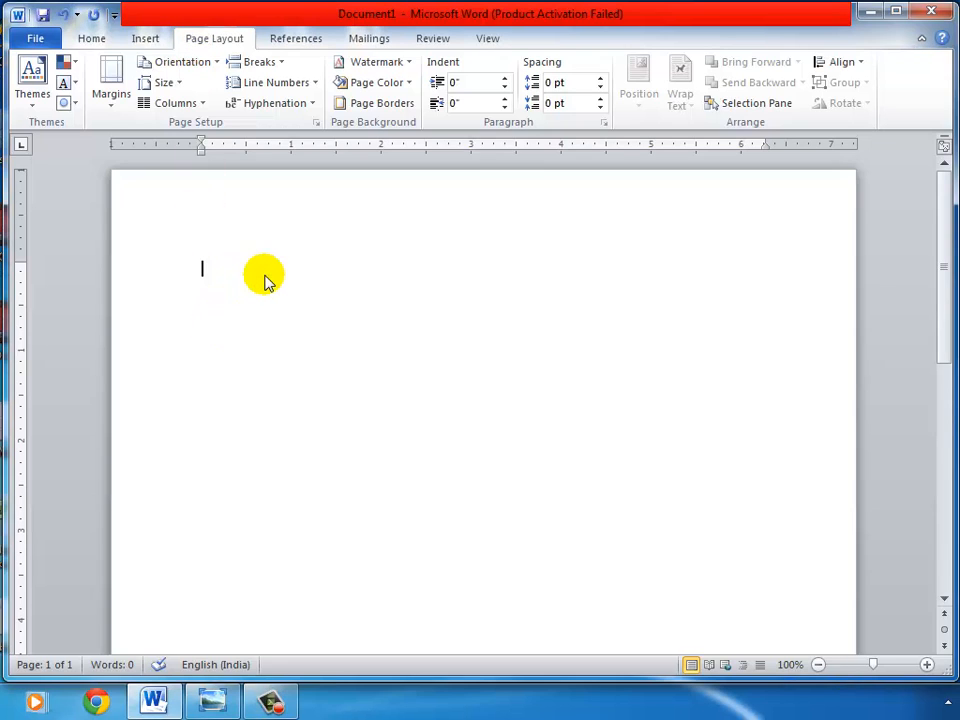
# Step: Generate sample paragraphs in the blank document with the =RAND() formula
pyautogui.write('=RAND(')
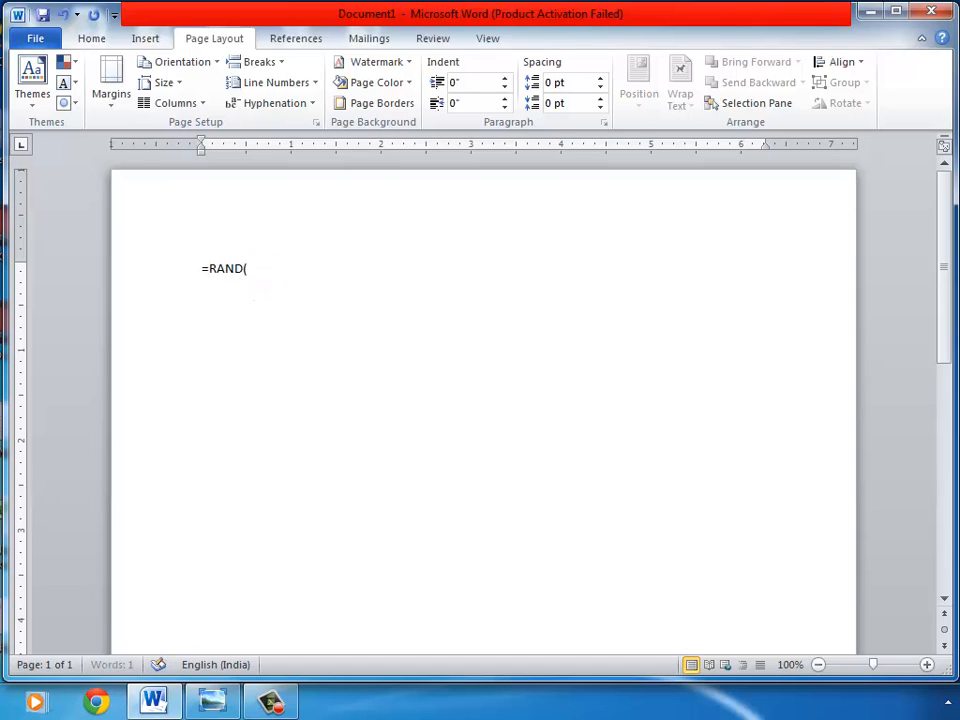
pyautogui.write(')')
pyautogui.press('Return')
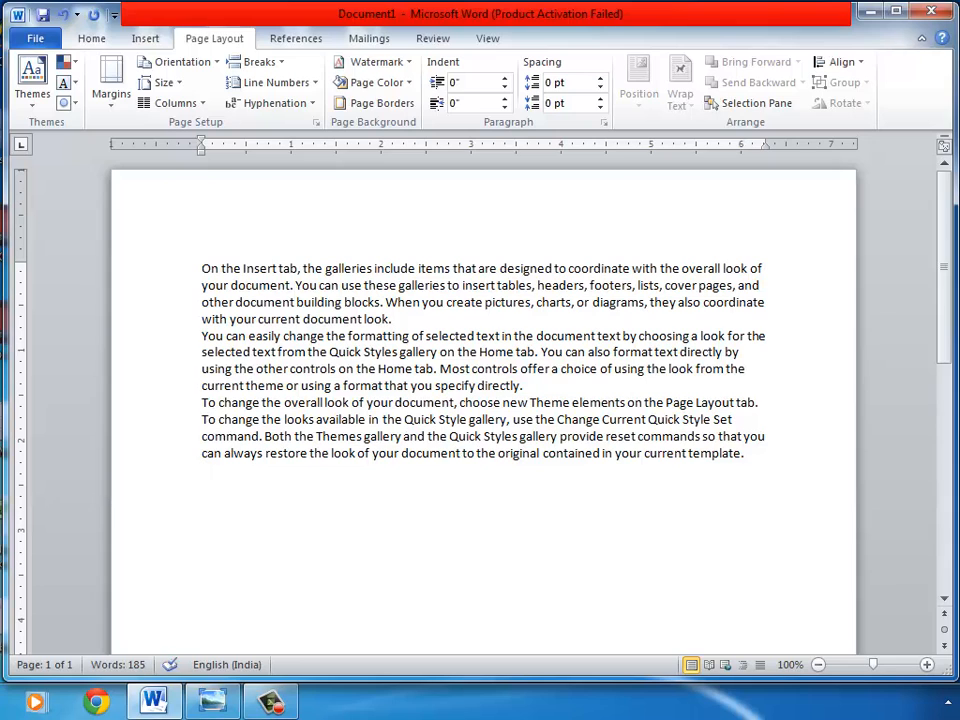
# Step: Format all the text as justified, bold and 12 pt
pyautogui.hotkey('ctrl', 'a')
pyautogui.click(84, 42)
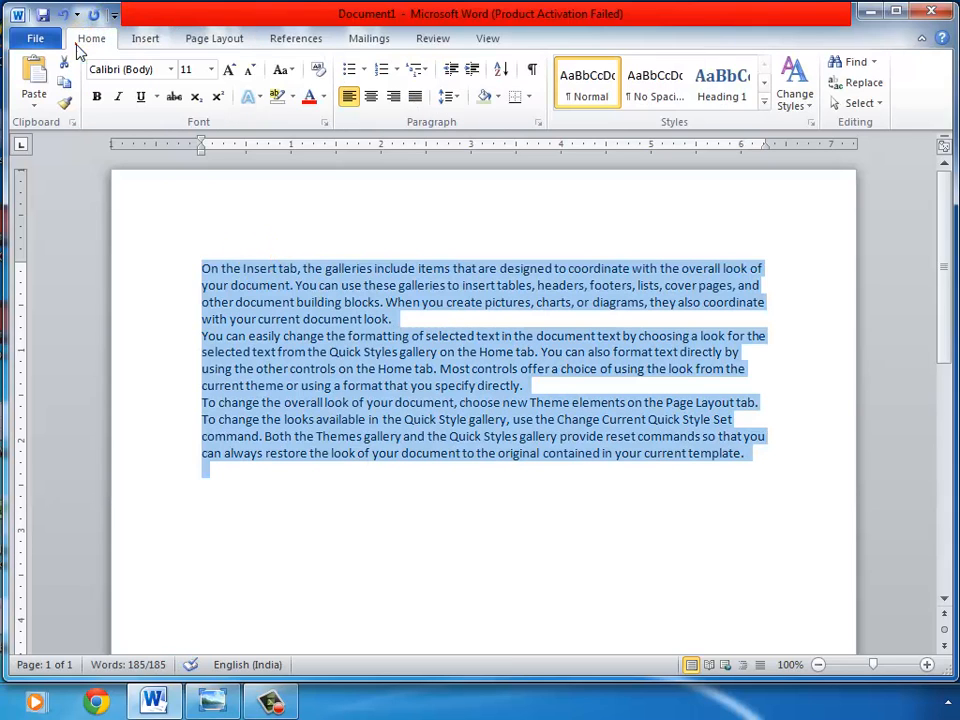
pyautogui.click(414, 96)
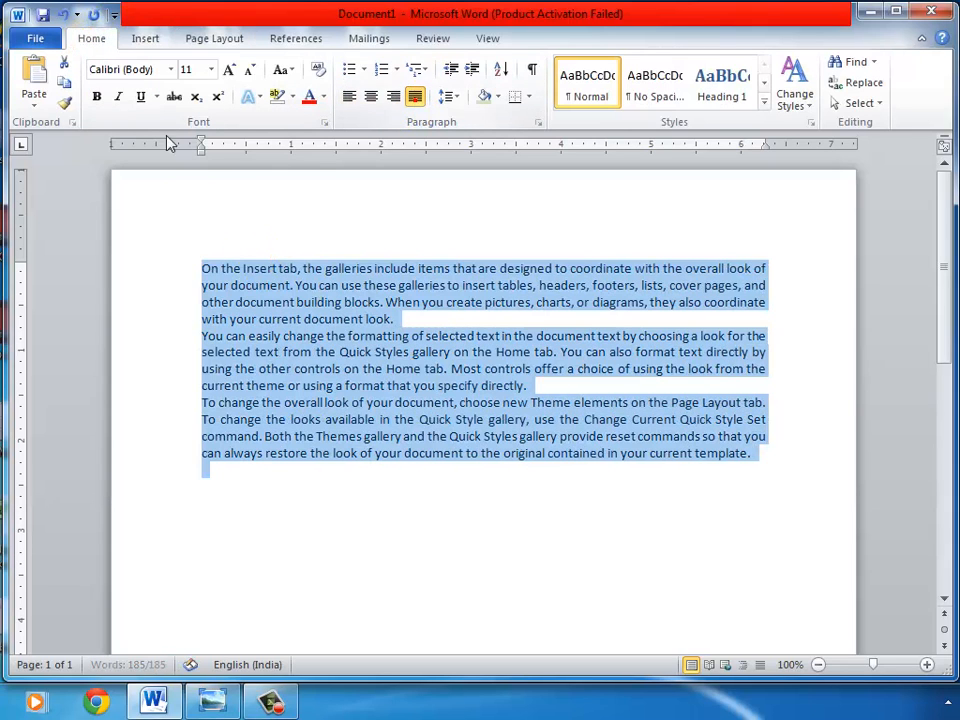
pyautogui.click(97, 100)
pyautogui.click(229, 70)
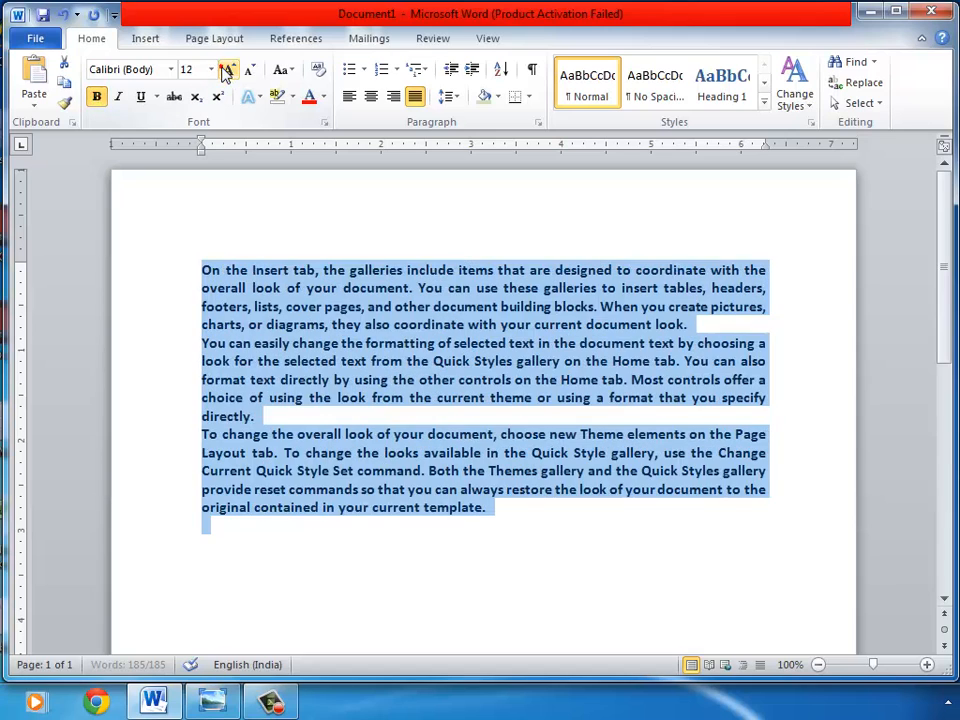
pyautogui.click(287, 378)
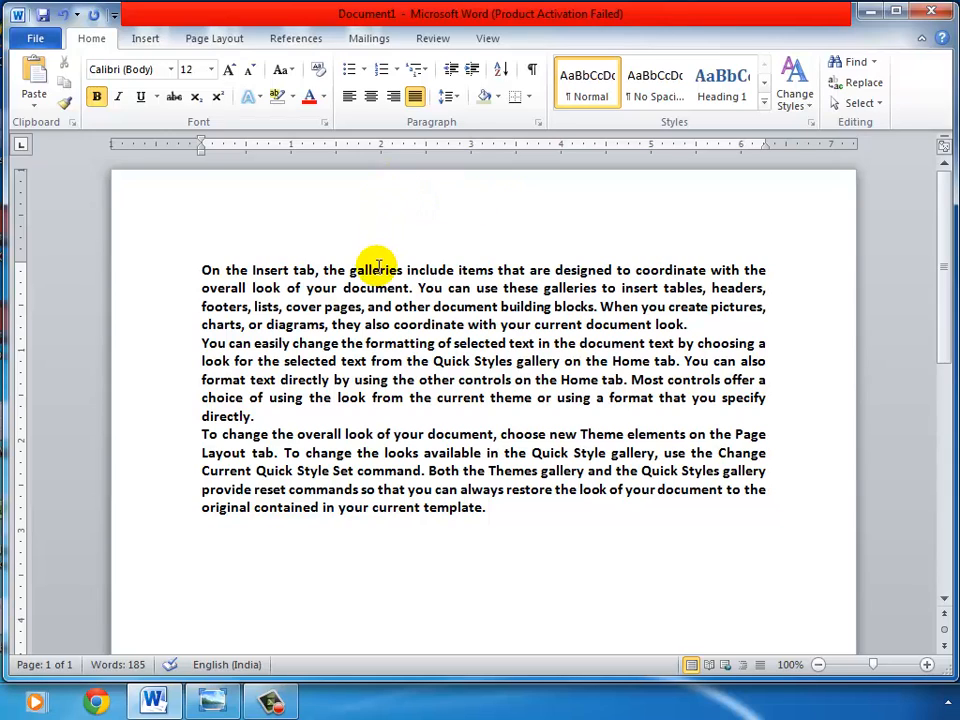
pyautogui.click(507, 507)
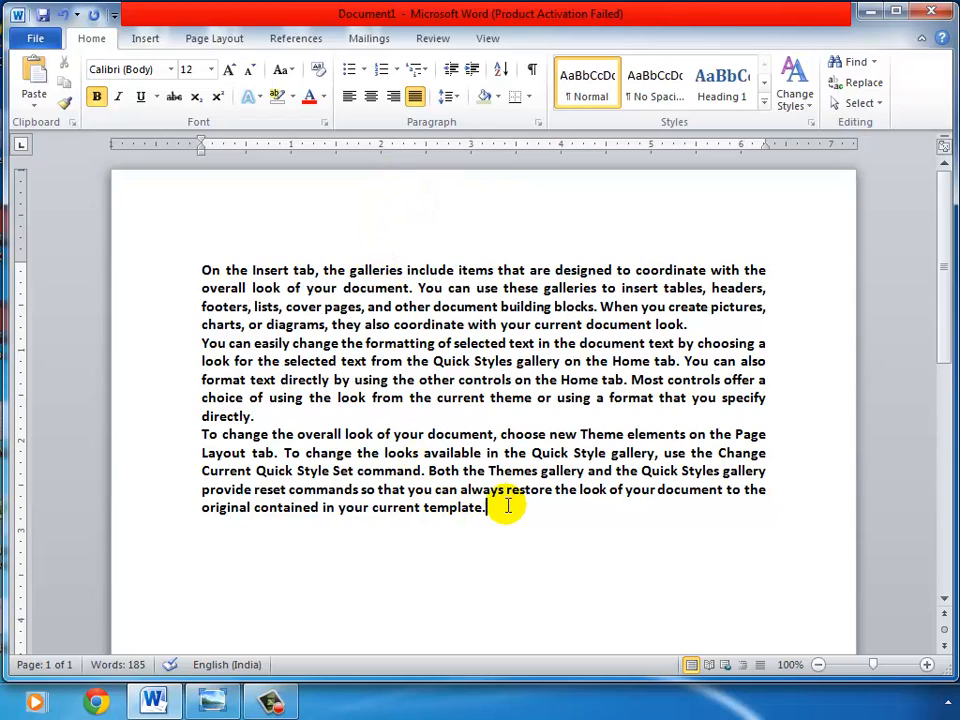
pyautogui.press('Return')
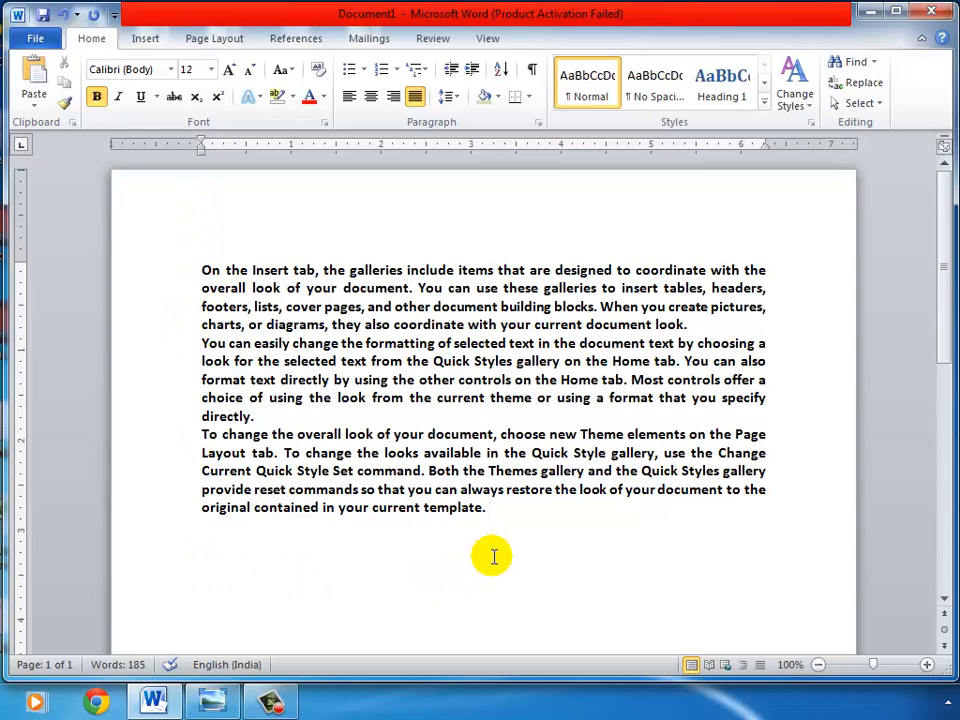
pyautogui.write('MARGIN')
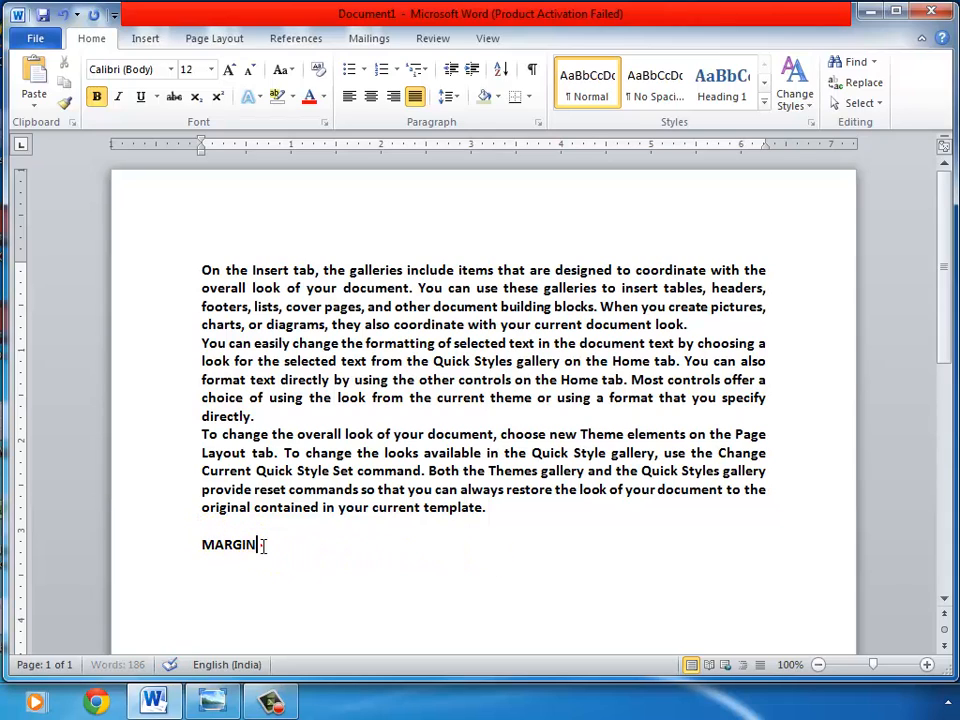
pyautogui.moveTo(261, 545); pyautogui.dragTo(185, 552)
pyautogui.press('Delete')
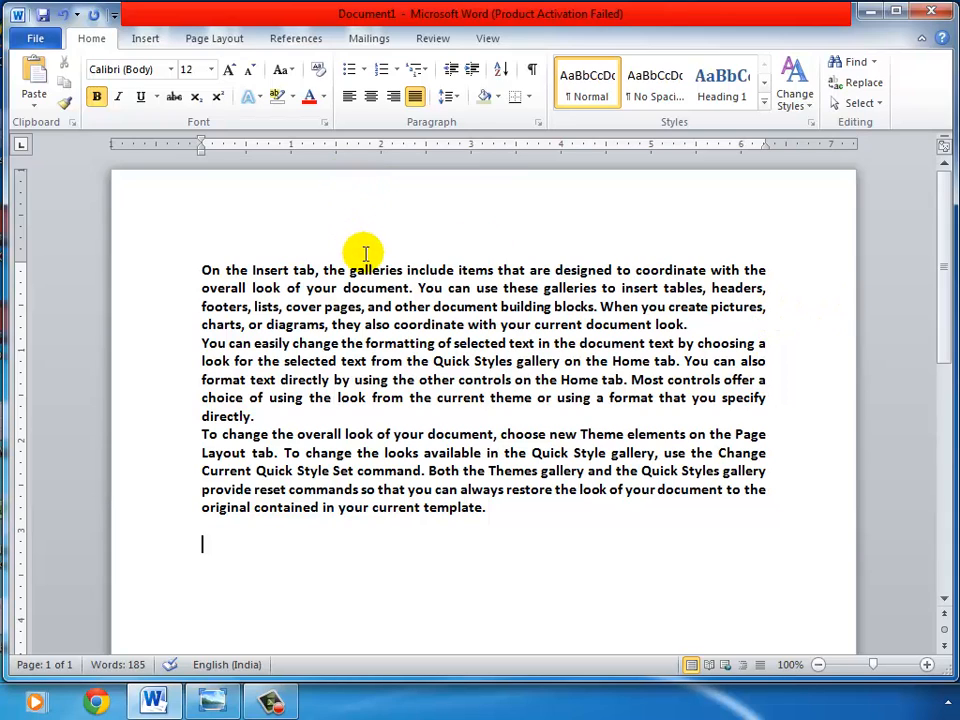
pyautogui.scroll(-8, 366, 272)
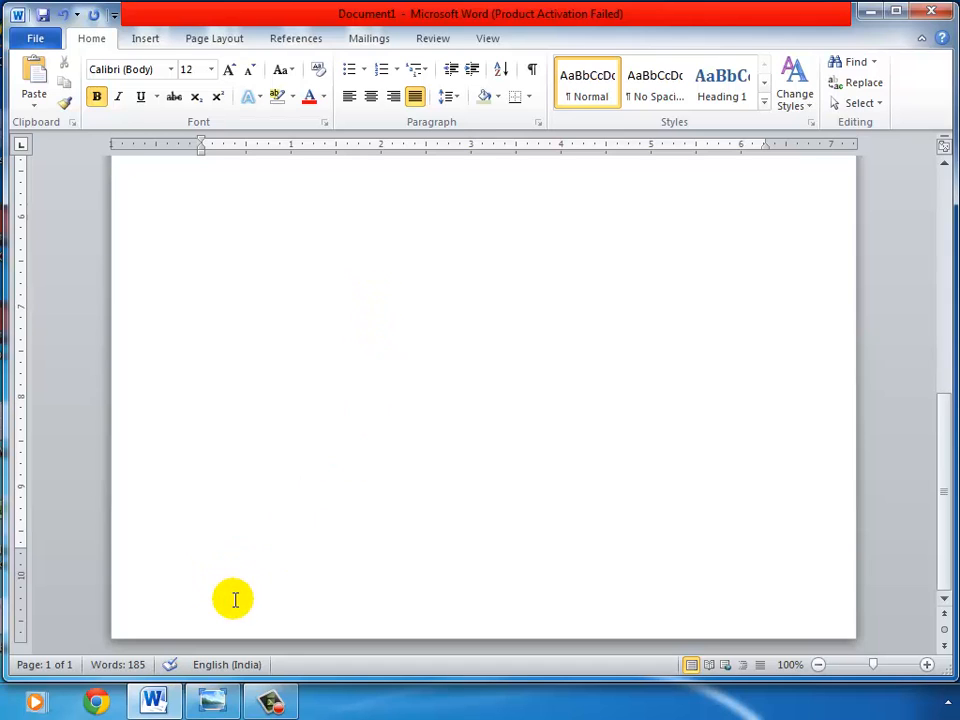
pyautogui.scroll(3, 381, 450)
pyautogui.scroll(6, 381, 446)
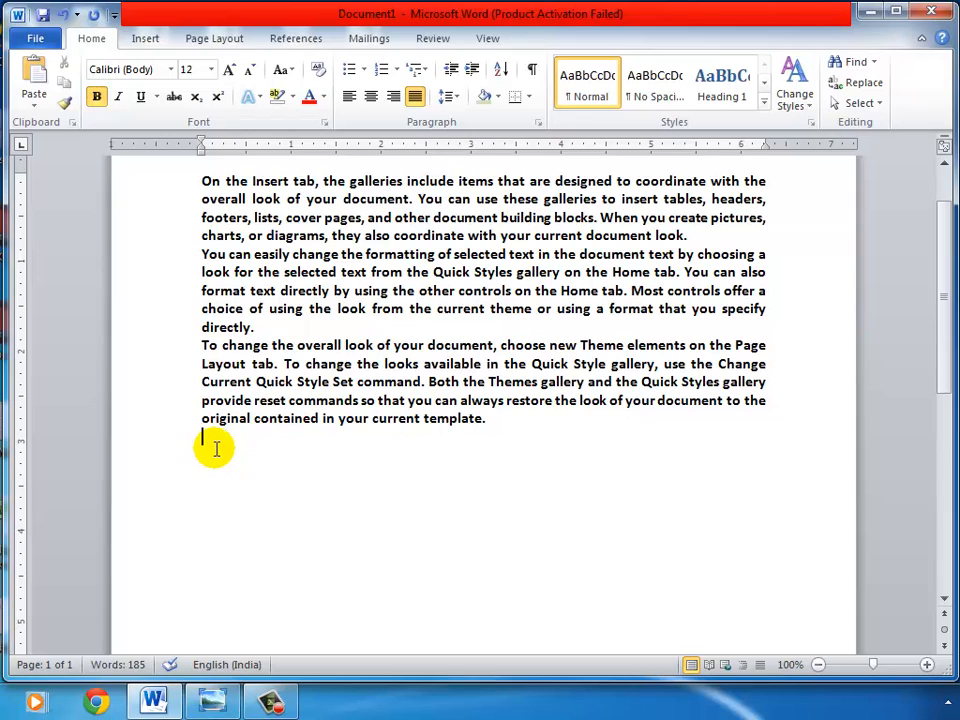
pyautogui.write('AAAAAAAAAAA ')
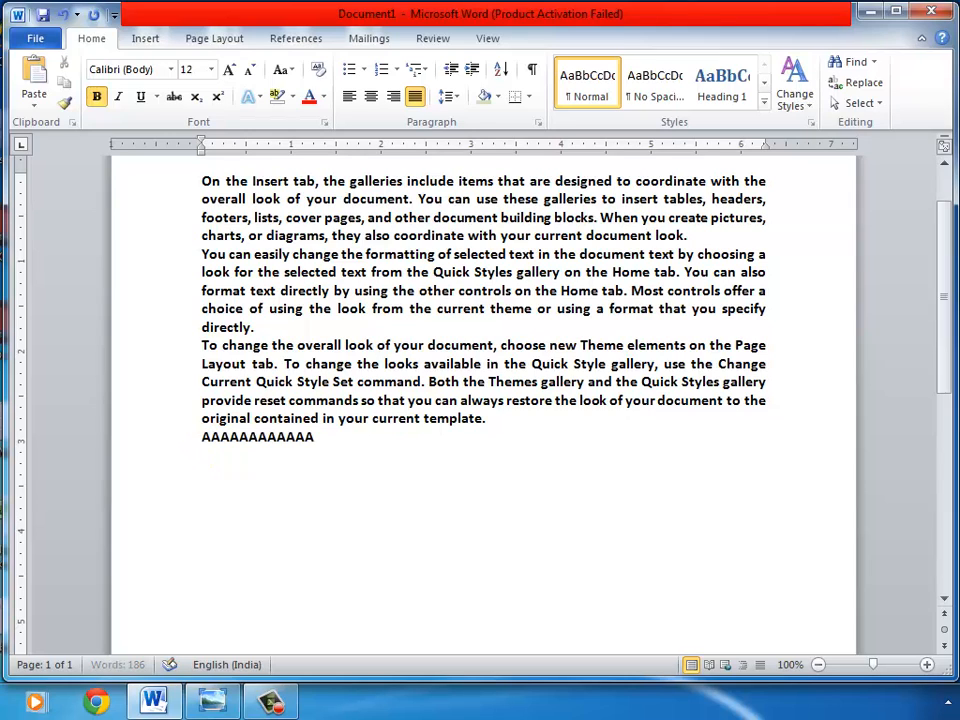
pyautogui.write('BBBBBBBBBBBB')
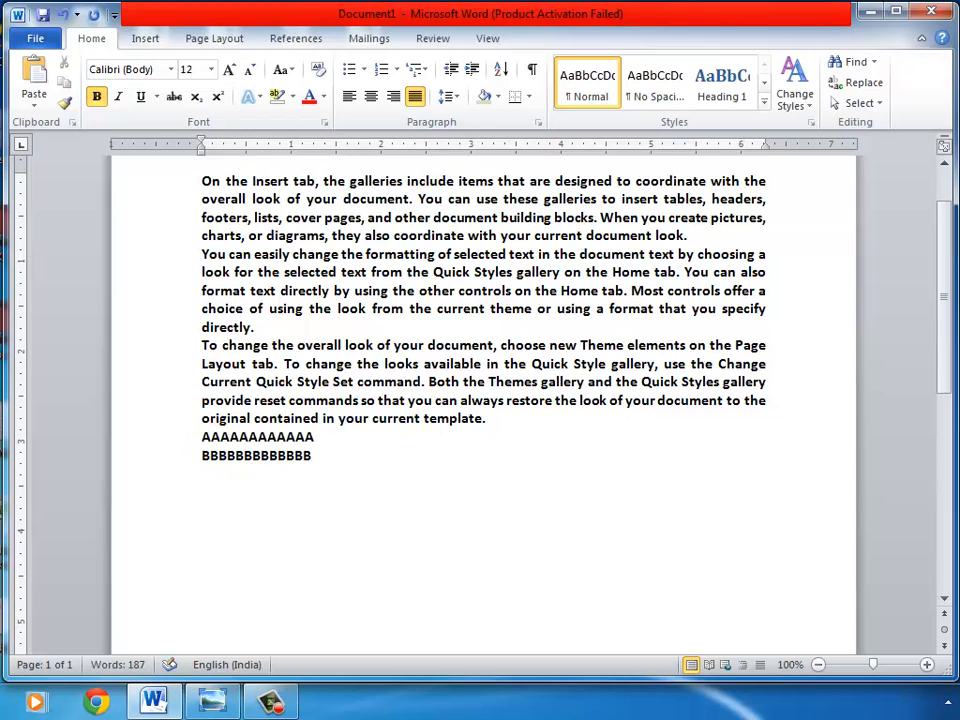
pyautogui.press('Return')
pyautogui.write('CCCCCCCCC')
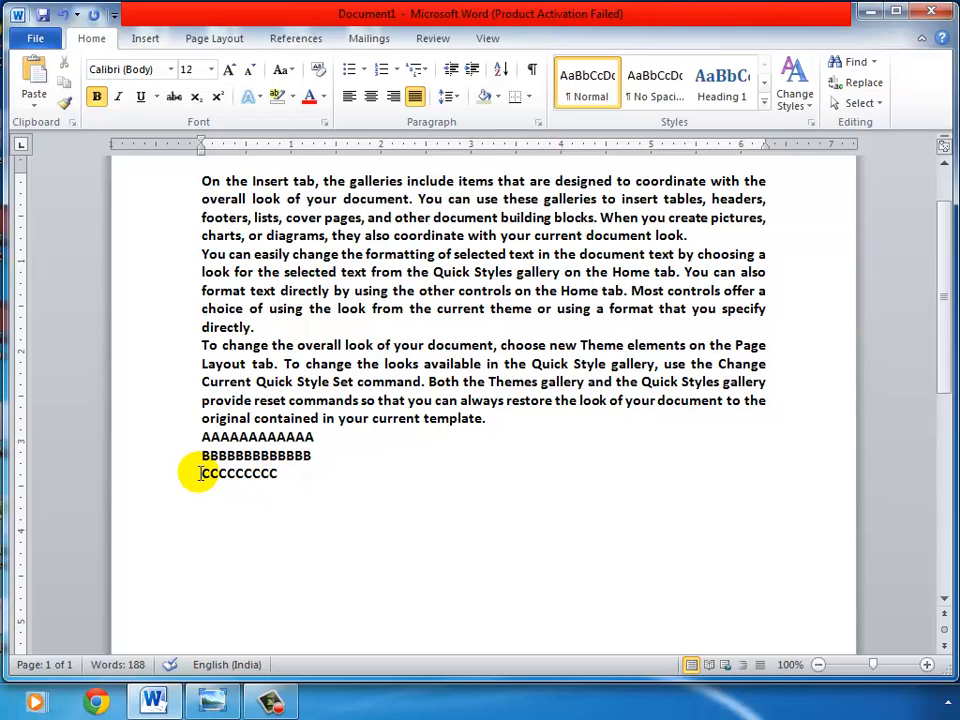
pyautogui.moveTo(279, 481); pyautogui.dragTo(188, 444)
pyautogui.press('Delete')
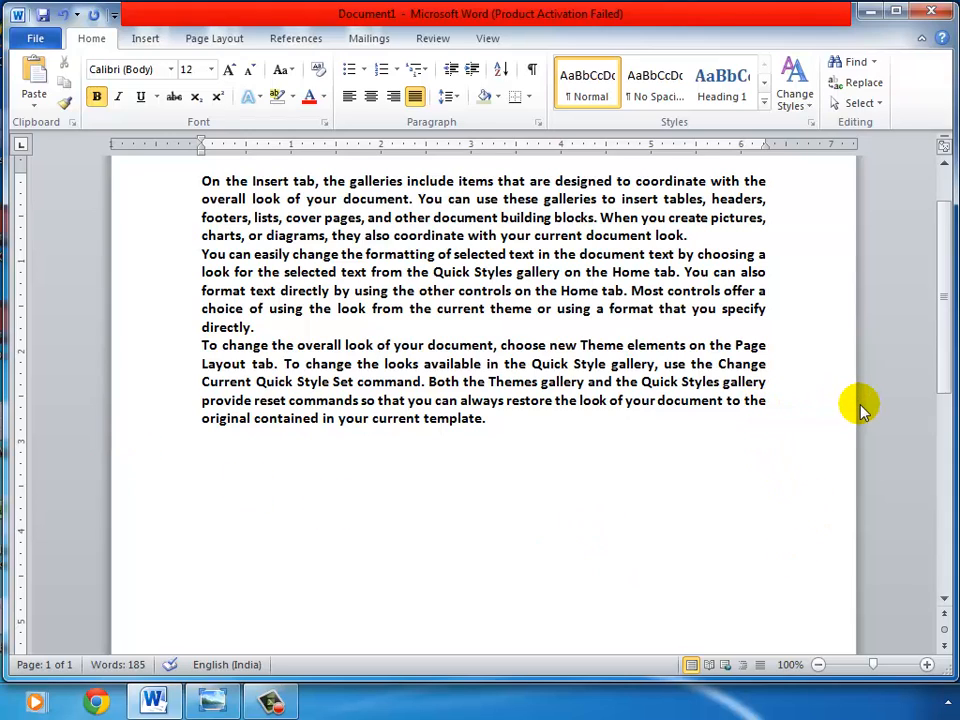
pyautogui.scroll(2, 559, 478)
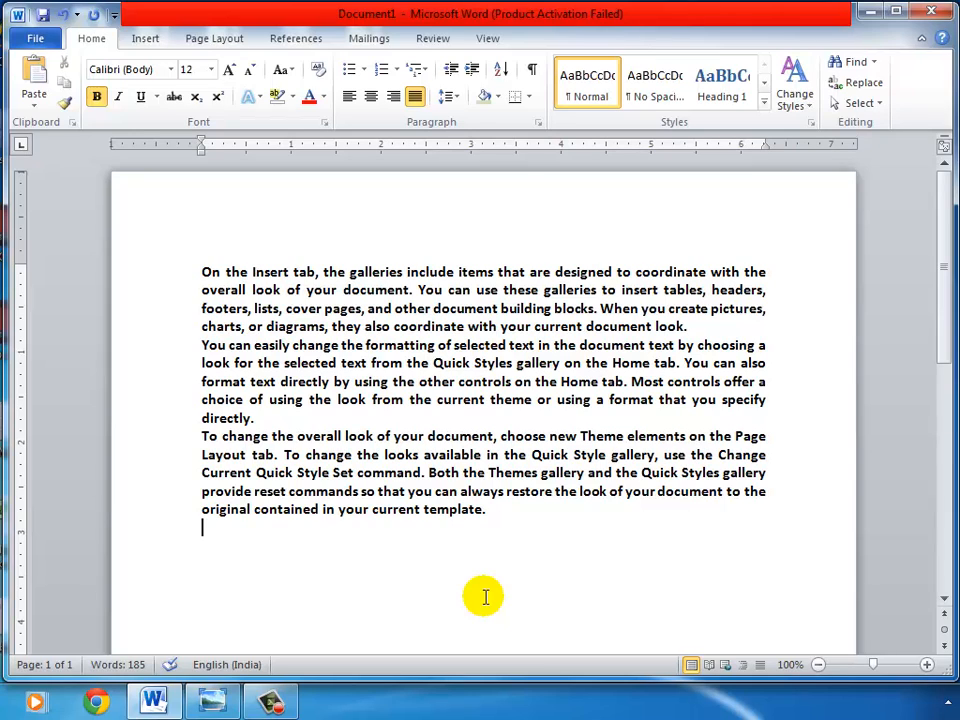
# Step: Open Page Setup and set the top and left margins to 0", ignoring the printable-area warning
pyautogui.click(185, 42)
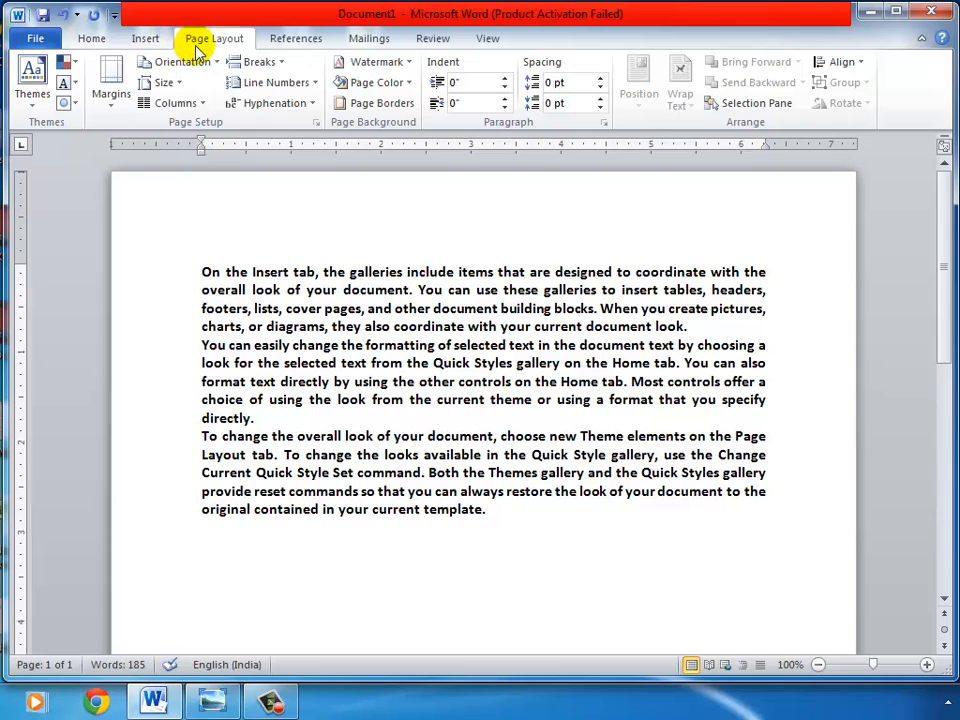
pyautogui.click(316, 123)
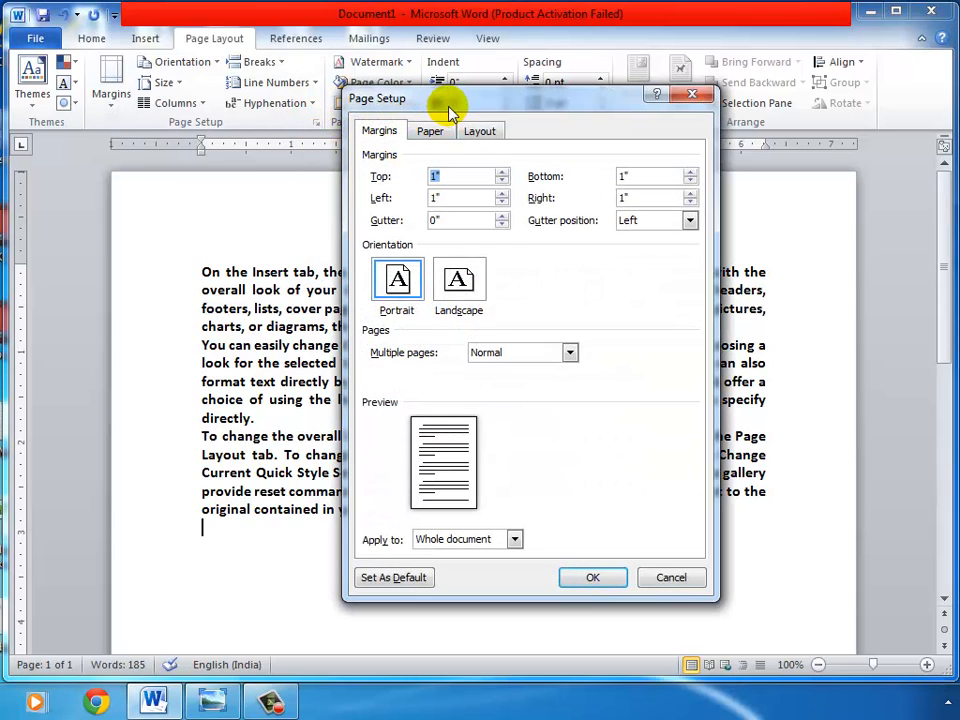
pyautogui.moveTo(450, 106); pyautogui.dragTo(405, 52)
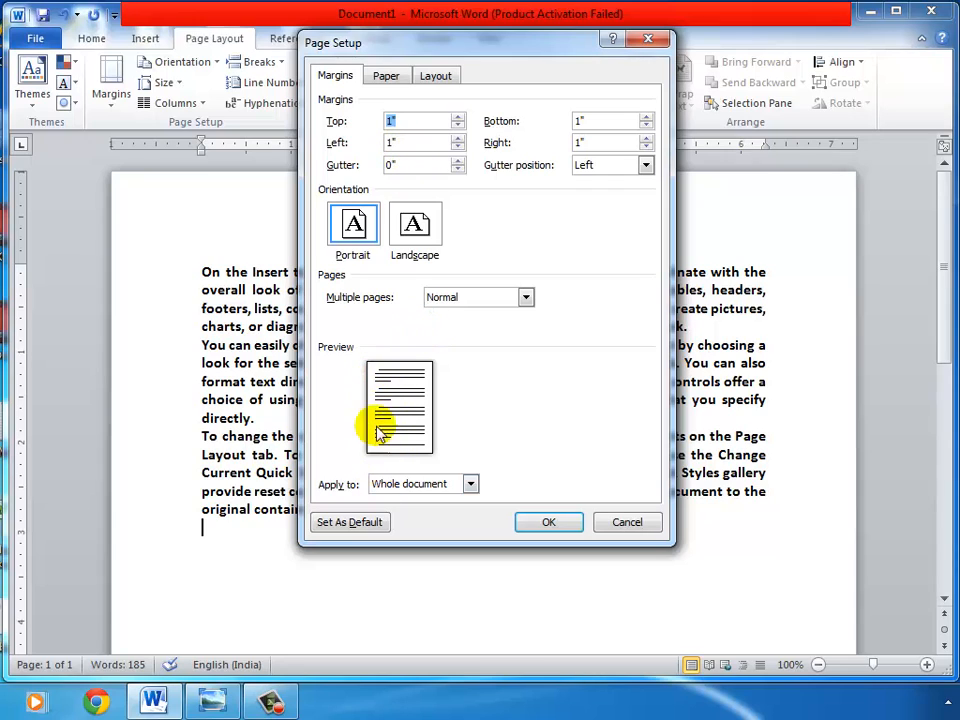
pyautogui.click(457, 147)
pyautogui.click(457, 147)
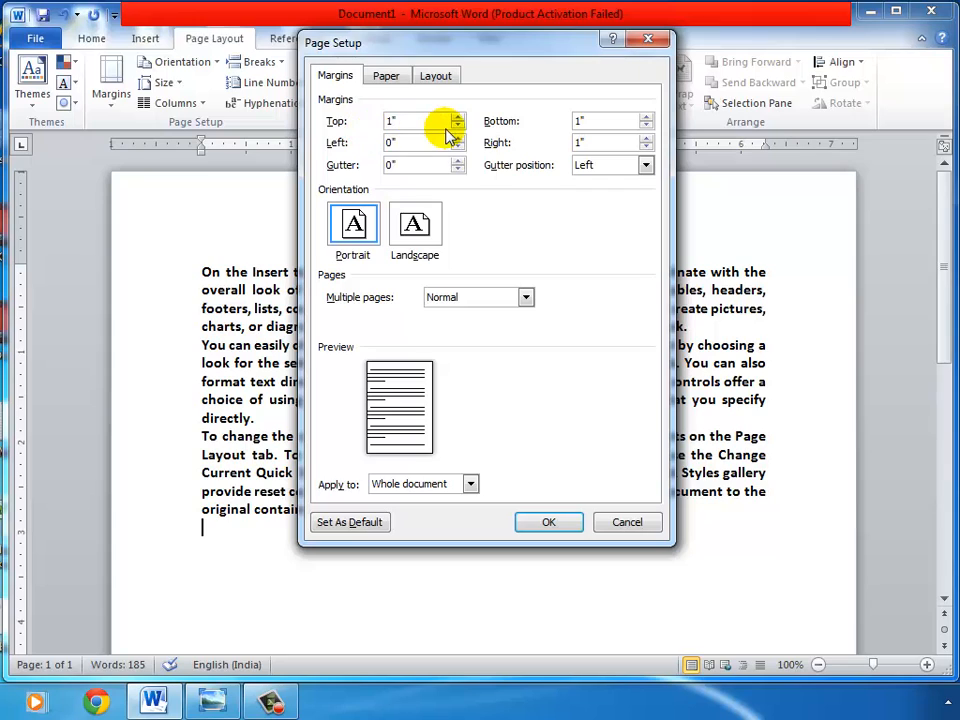
pyautogui.click(457, 126)
pyautogui.click(457, 126)
pyautogui.click(457, 126)
pyautogui.click(457, 126)
pyautogui.click(457, 126)
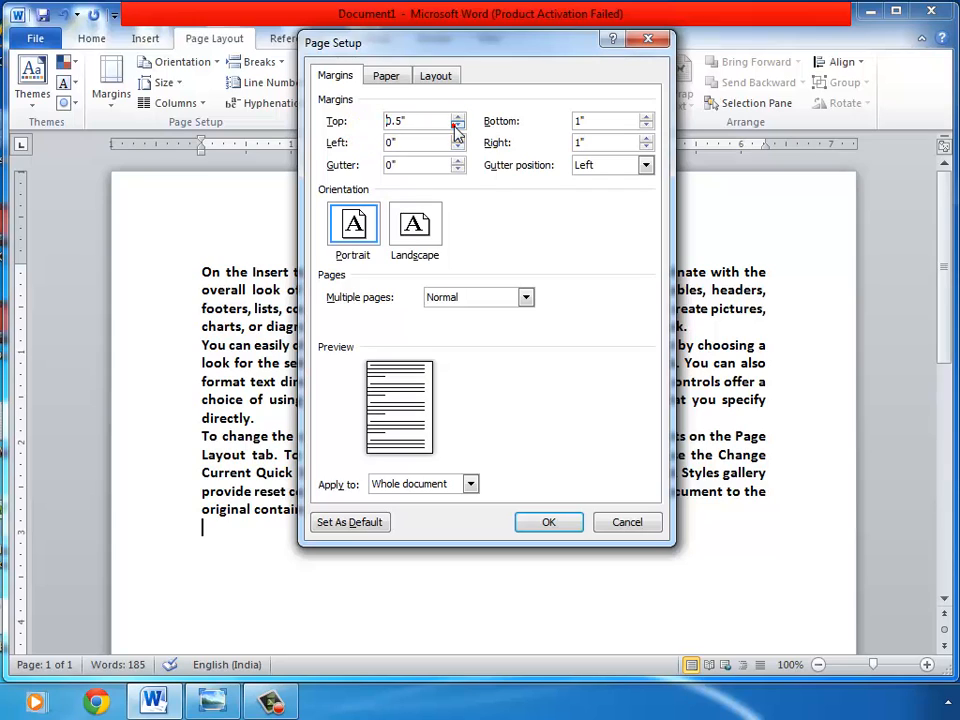
pyautogui.click(457, 126)
pyautogui.click(457, 126)
pyautogui.click(457, 126)
pyautogui.click(457, 126)
pyautogui.click(457, 126)
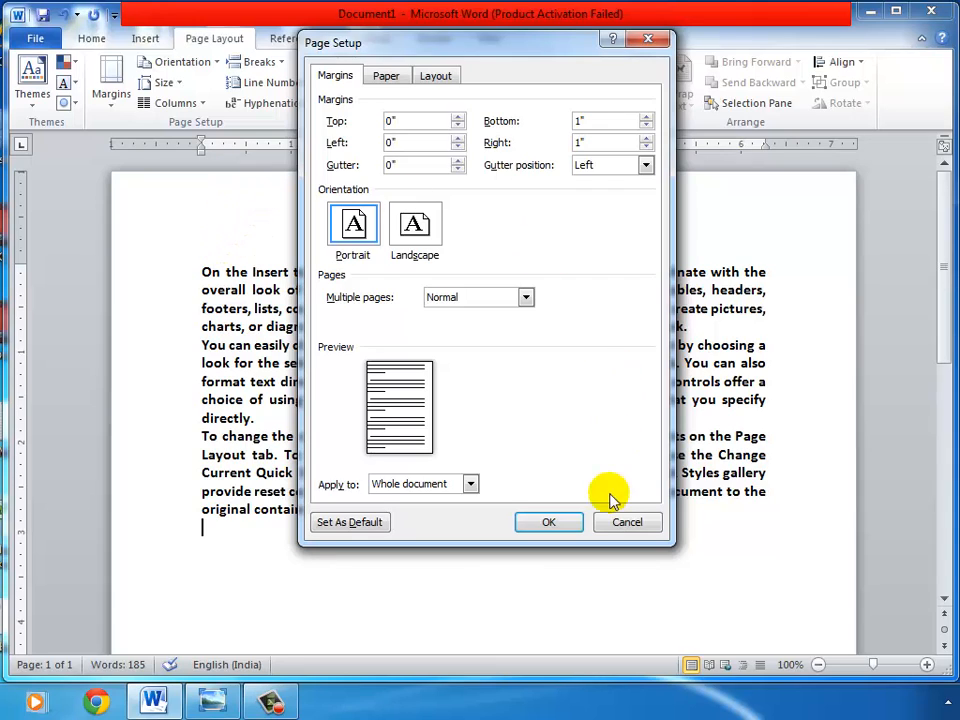
pyautogui.click(566, 524)
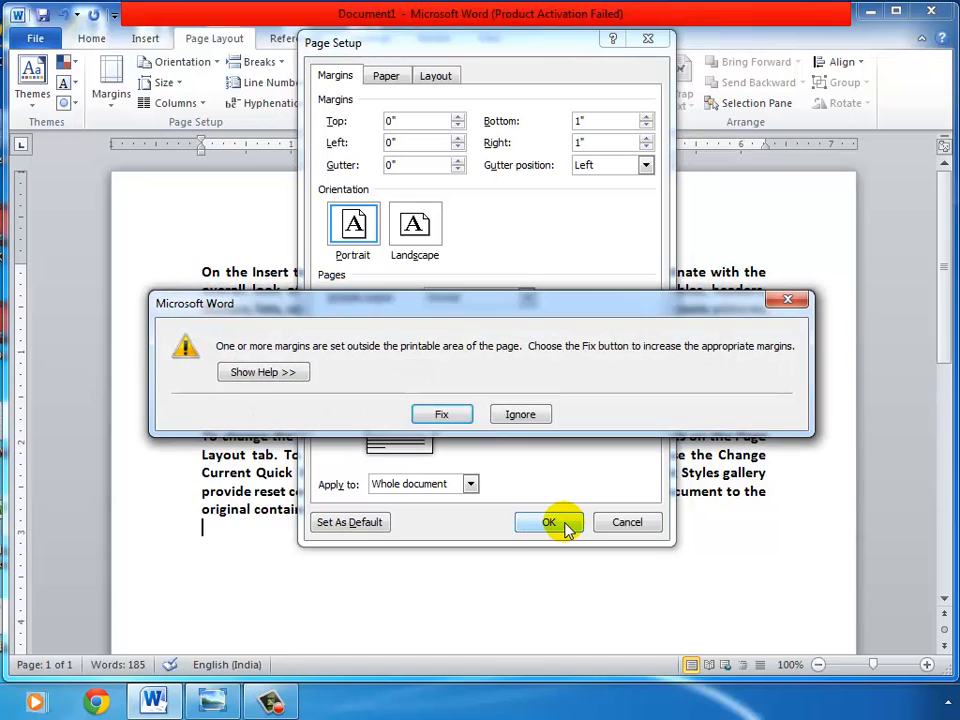
pyautogui.click(518, 414)
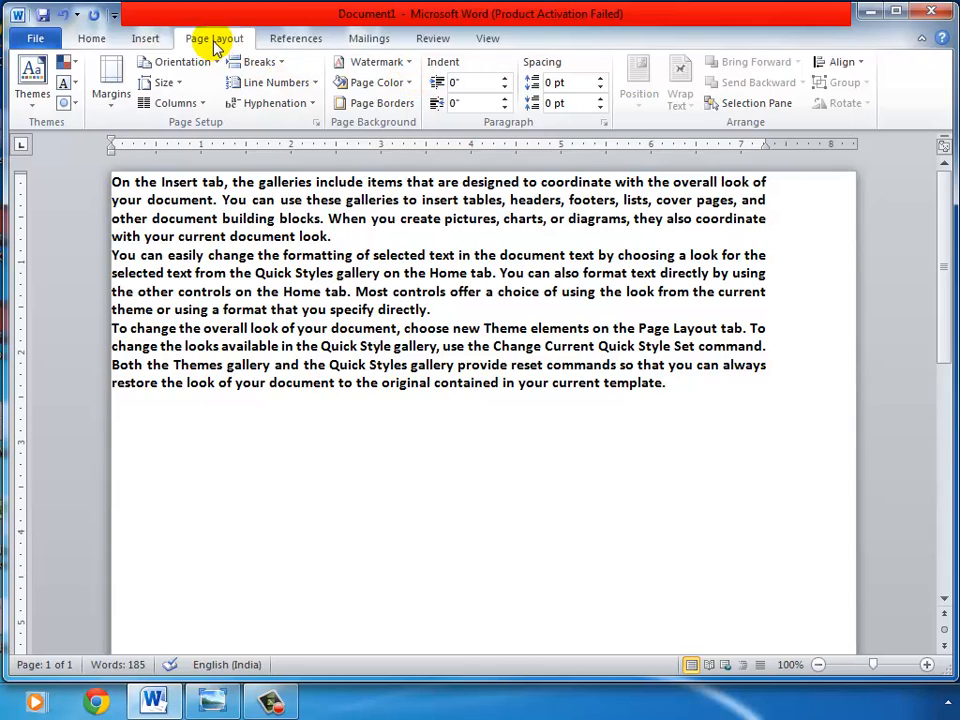
# Step: Reopen Page Setup and set the right margin to 0, ignoring the printable-area warning
pyautogui.click(316, 125)
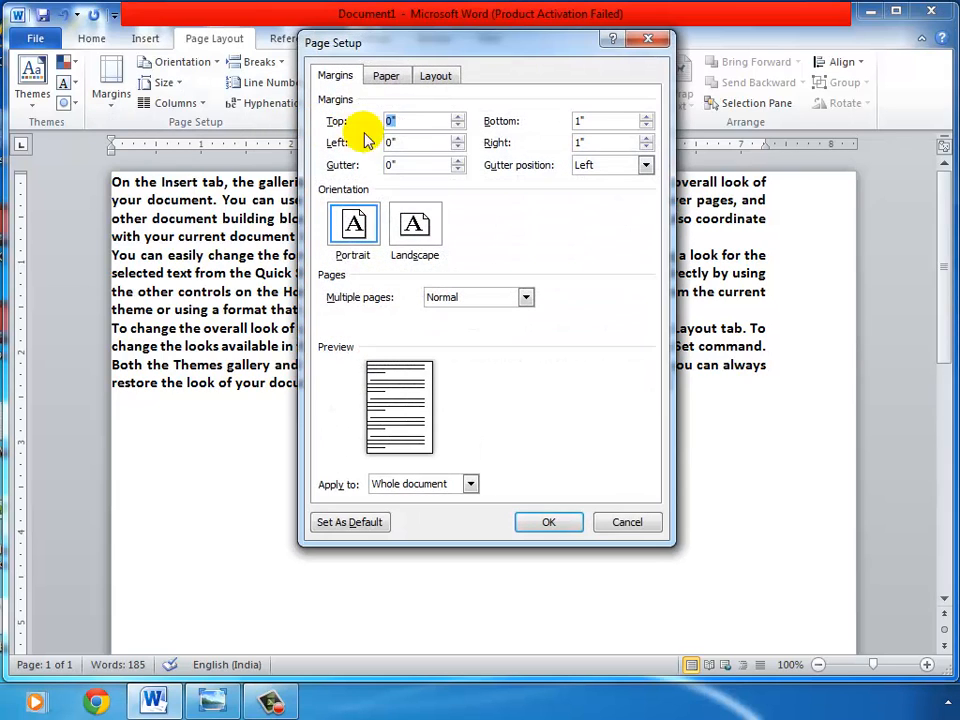
pyautogui.doubleClick(615, 141)
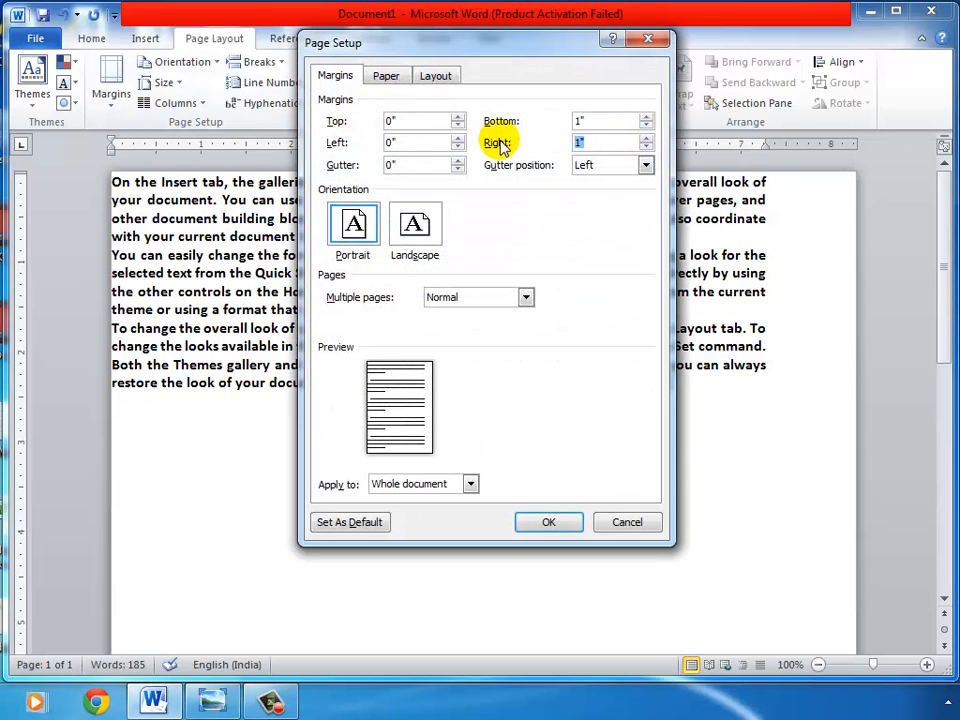
pyautogui.write('0')
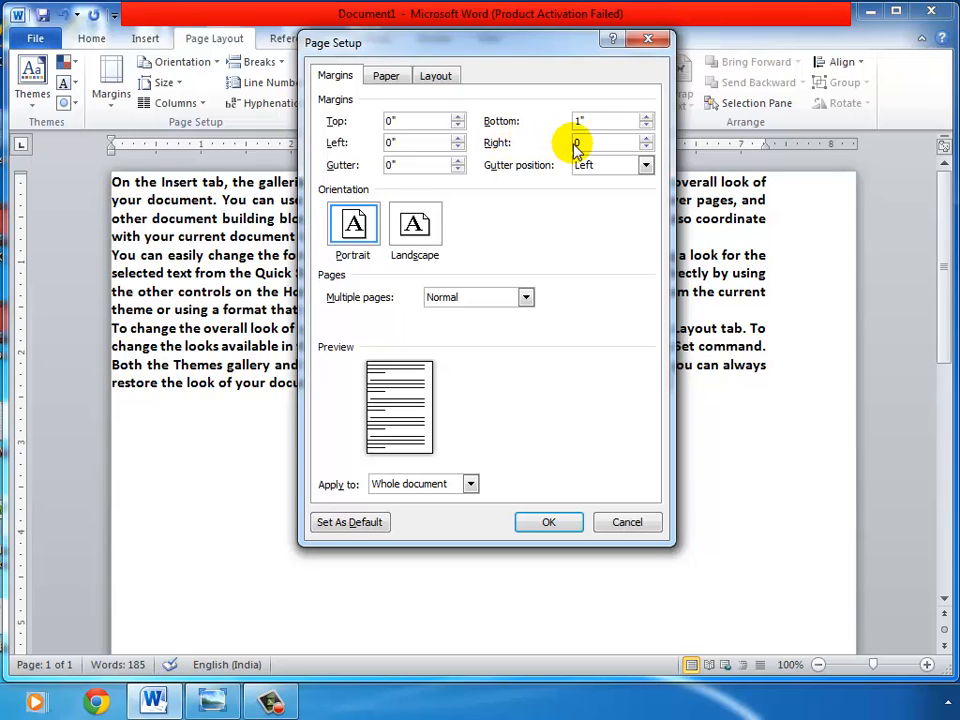
pyautogui.click(565, 530)
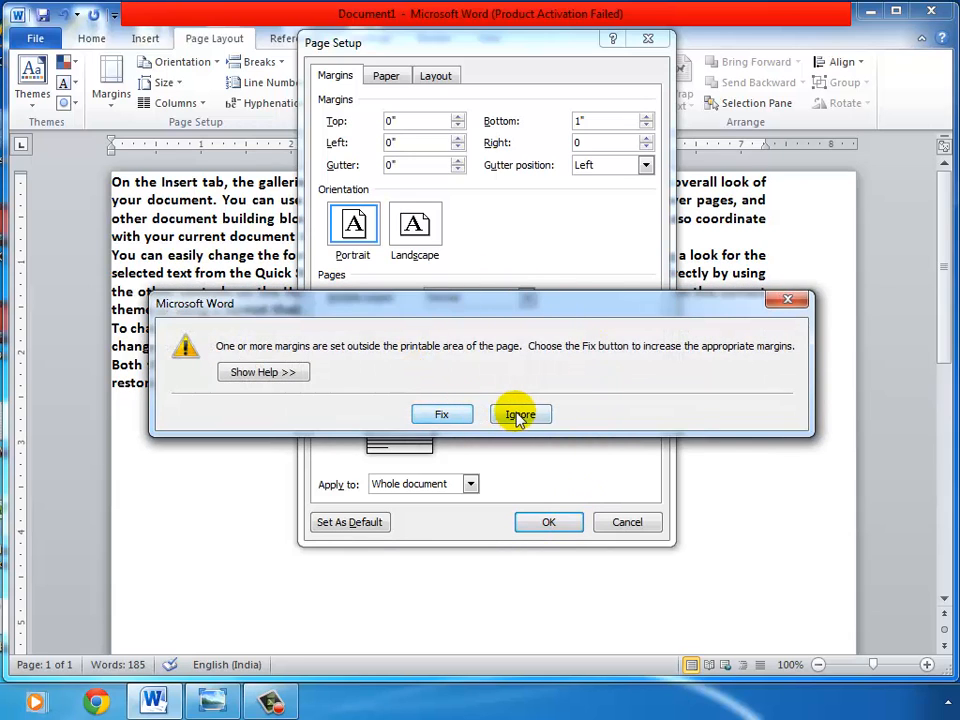
pyautogui.click(545, 418)
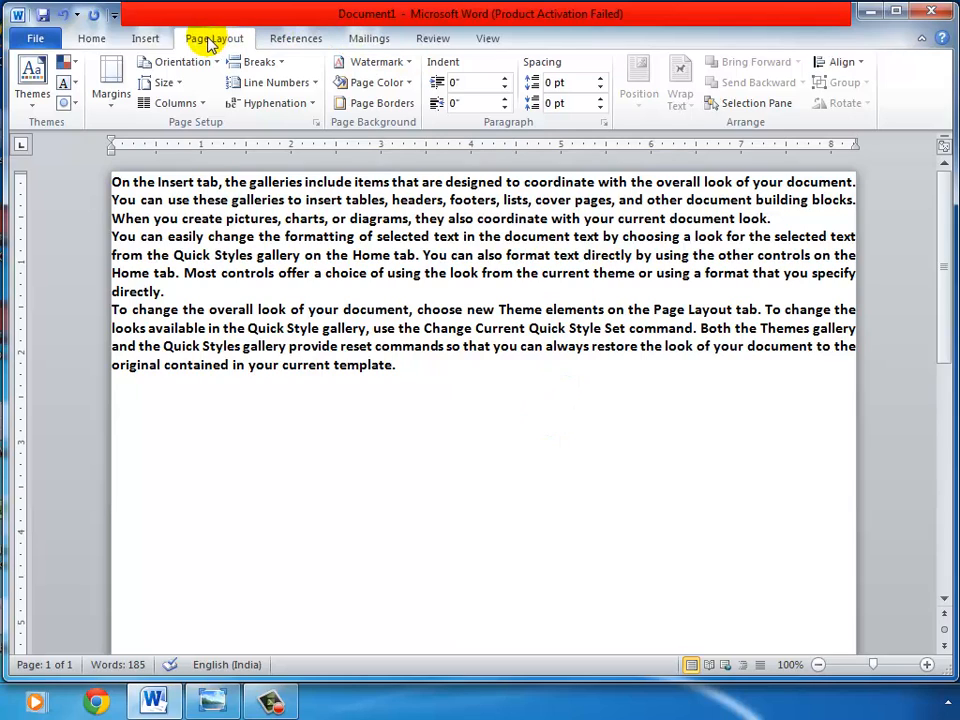
# Step: Reopen Page Setup and set the top and left margins to 1"
pyautogui.click(314, 124)
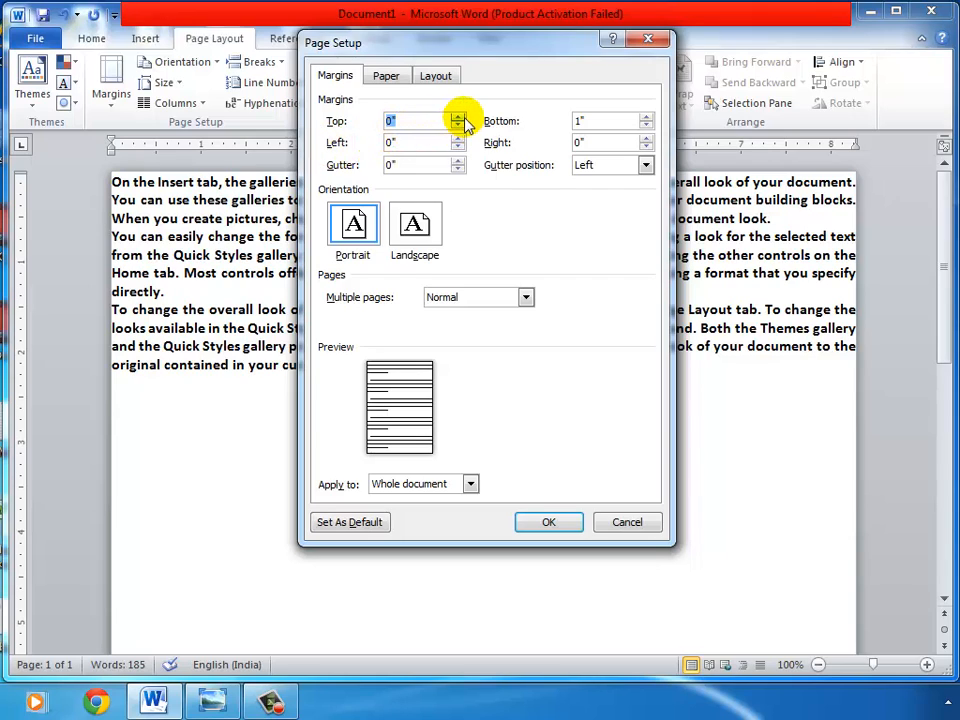
pyautogui.click(458, 117)
pyautogui.click(458, 117)
pyautogui.click(458, 117)
pyautogui.click(458, 117)
pyautogui.click(458, 117)
pyautogui.click(458, 117)
pyautogui.click(458, 117)
pyautogui.click(458, 117)
pyautogui.click(458, 117)
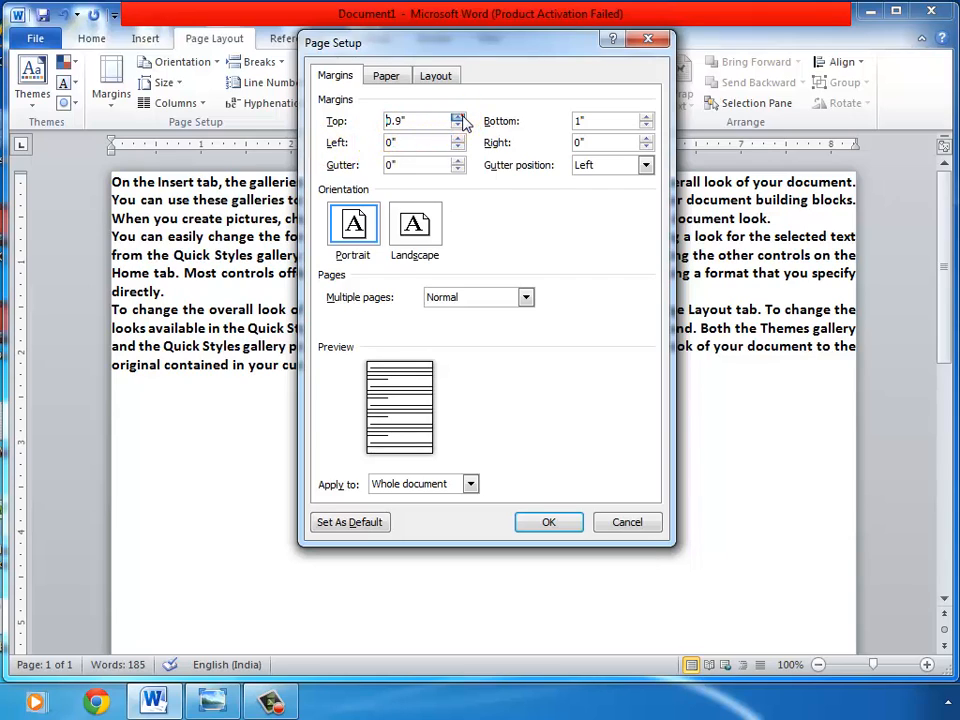
pyautogui.click(458, 117)
pyautogui.click(458, 139)
pyautogui.click(458, 139)
pyautogui.click(458, 139)
pyautogui.click(458, 139)
pyautogui.click(458, 139)
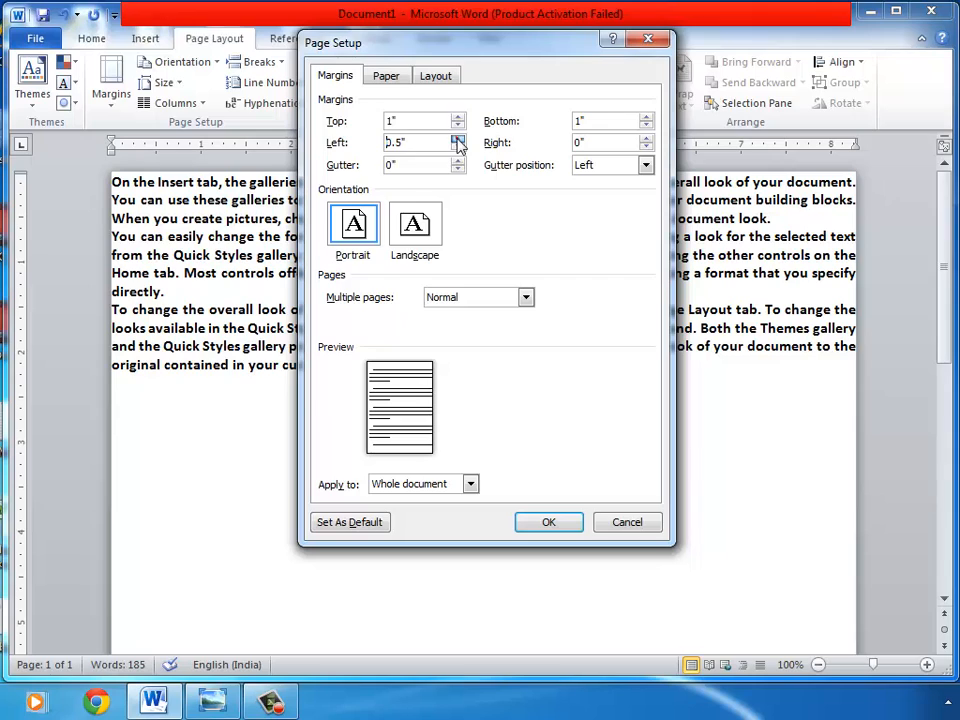
pyautogui.click(458, 139)
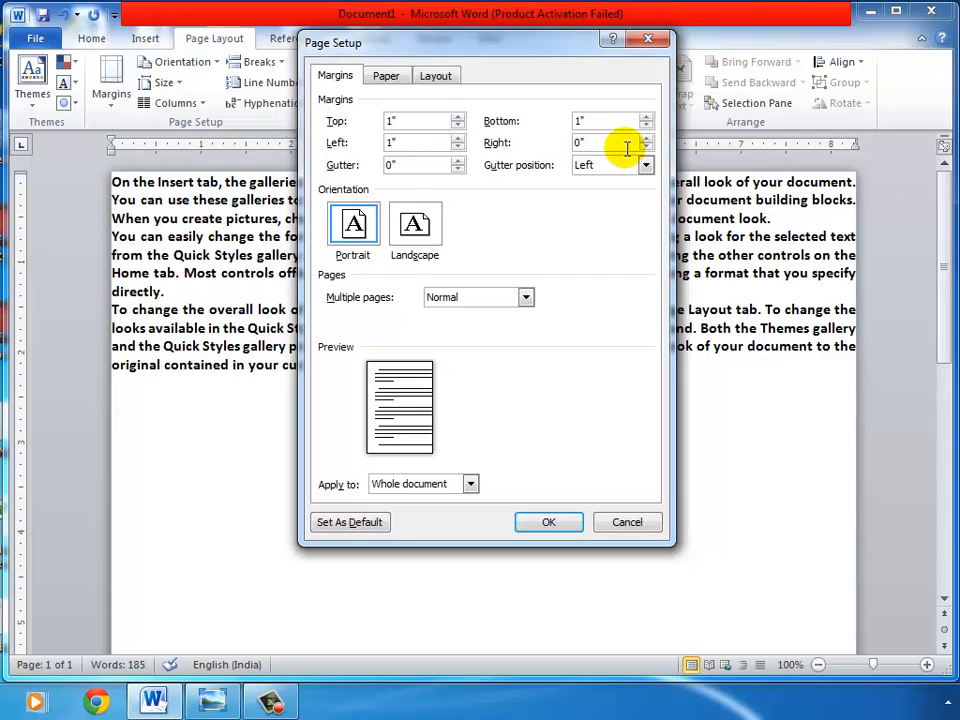
# Step: Set the right margin to 1" and apply the margin changes
pyautogui.click(646, 139)
pyautogui.click(646, 139)
pyautogui.click(646, 140)
pyautogui.click(646, 140)
pyautogui.click(646, 140)
pyautogui.click(646, 140)
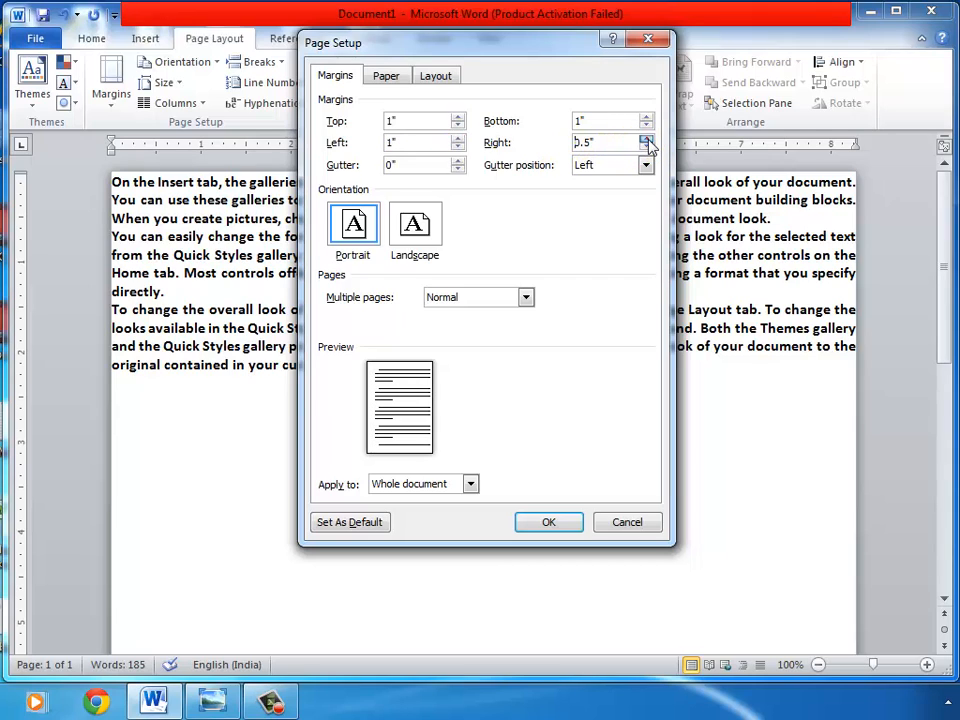
pyautogui.click(646, 140)
pyautogui.click(646, 140)
pyautogui.click(646, 140)
pyautogui.click(646, 140)
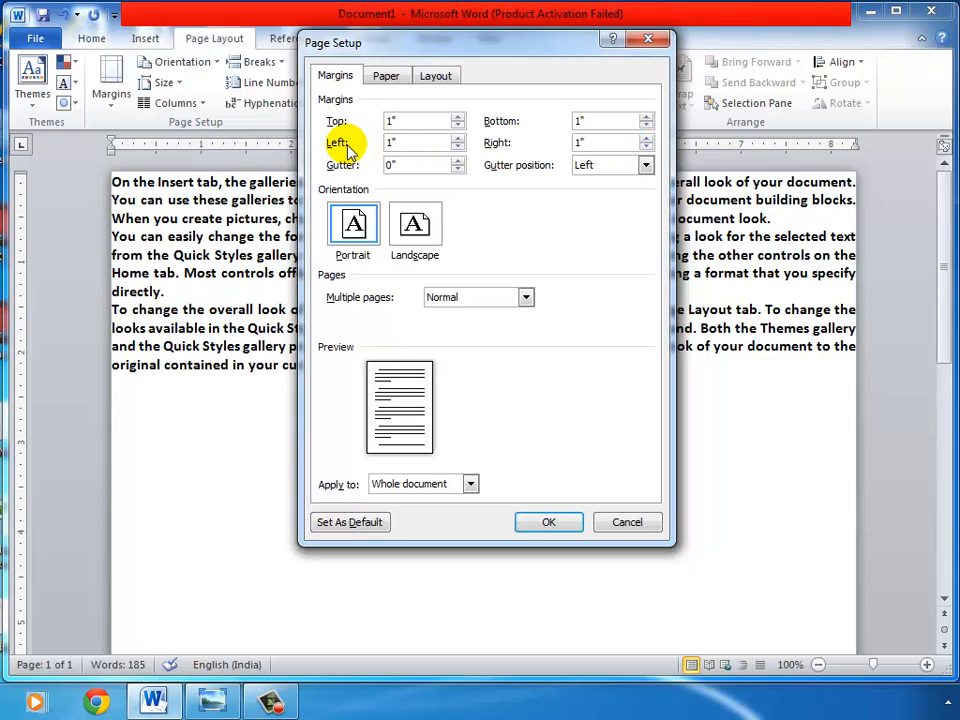
pyautogui.click(566, 522)
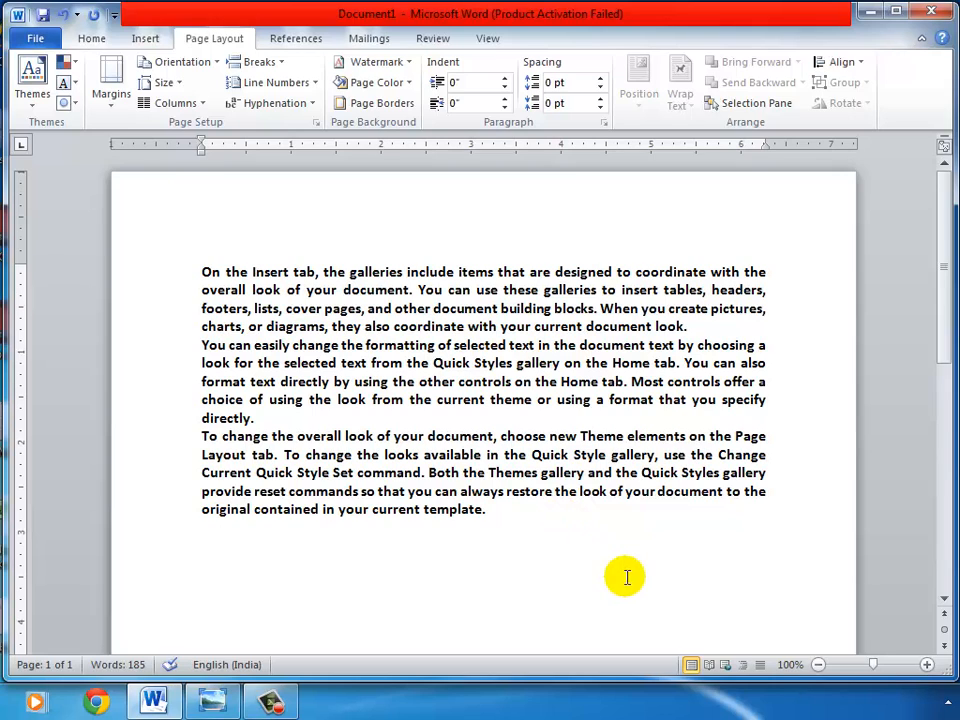
# Step: Reopen Page Setup and switch the page orientation to Landscape
pyautogui.click(316, 126)
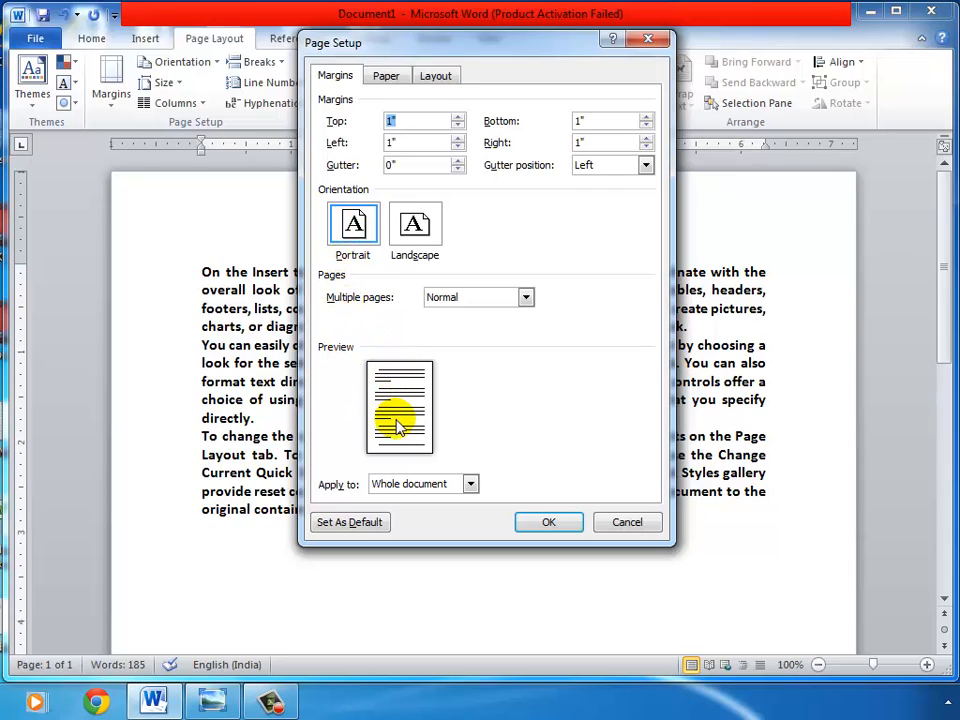
pyautogui.click(414, 224)
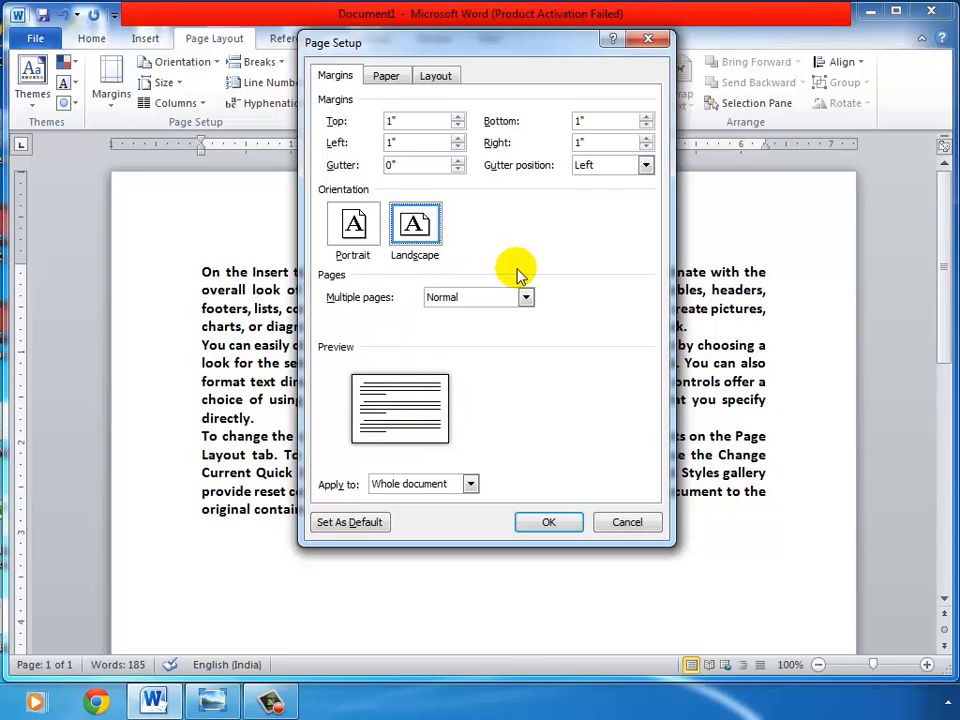
pyautogui.click(535, 526)
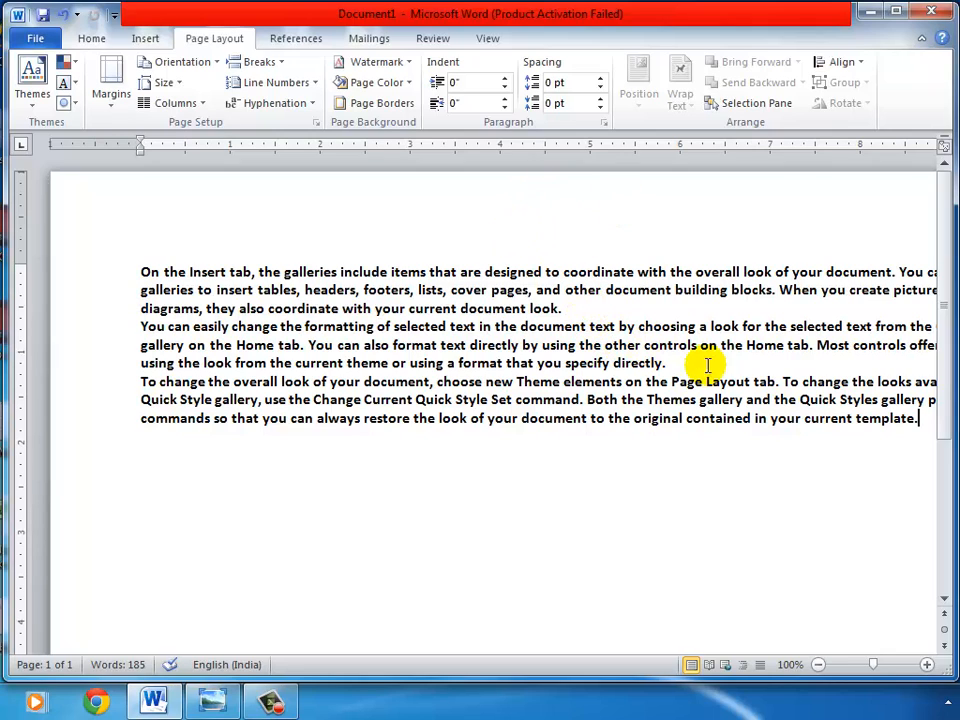
# Step: Reopen Page Setup and switch the page orientation back to Portrait
pyautogui.click(818, 665)
pyautogui.click(818, 665)
pyautogui.click(818, 665)
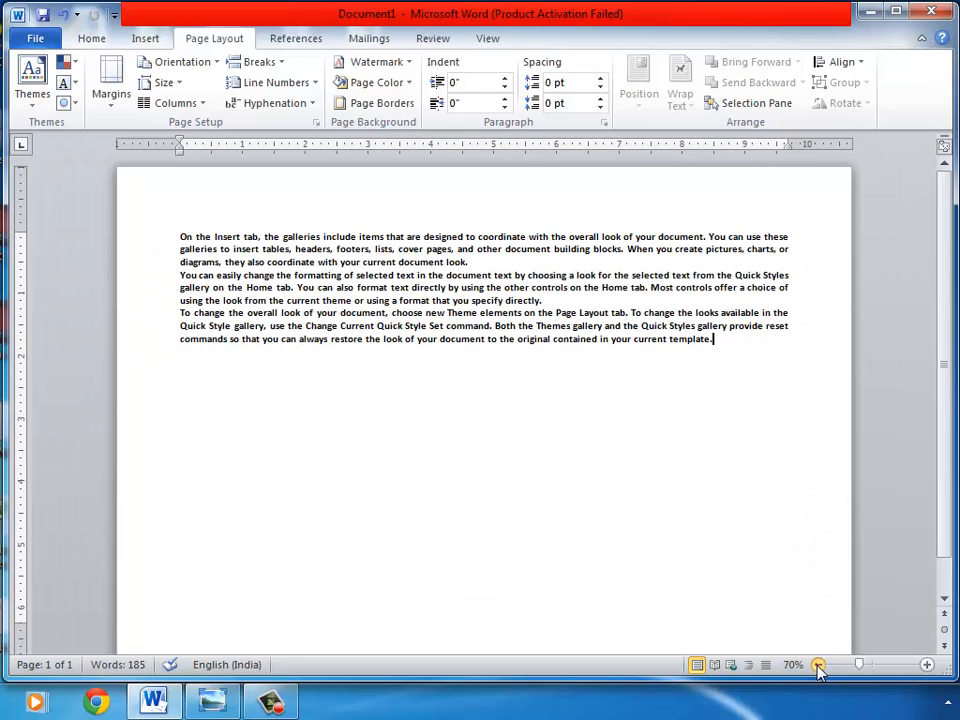
pyautogui.click(818, 665)
pyautogui.click(818, 665)
pyautogui.click(818, 665)
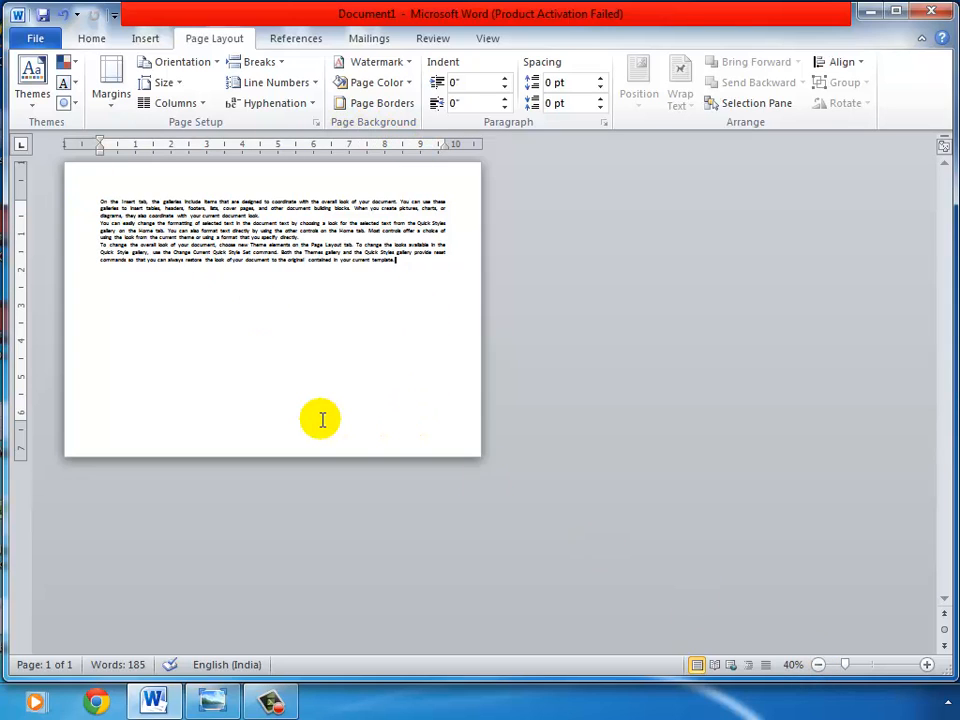
pyautogui.click(316, 123)
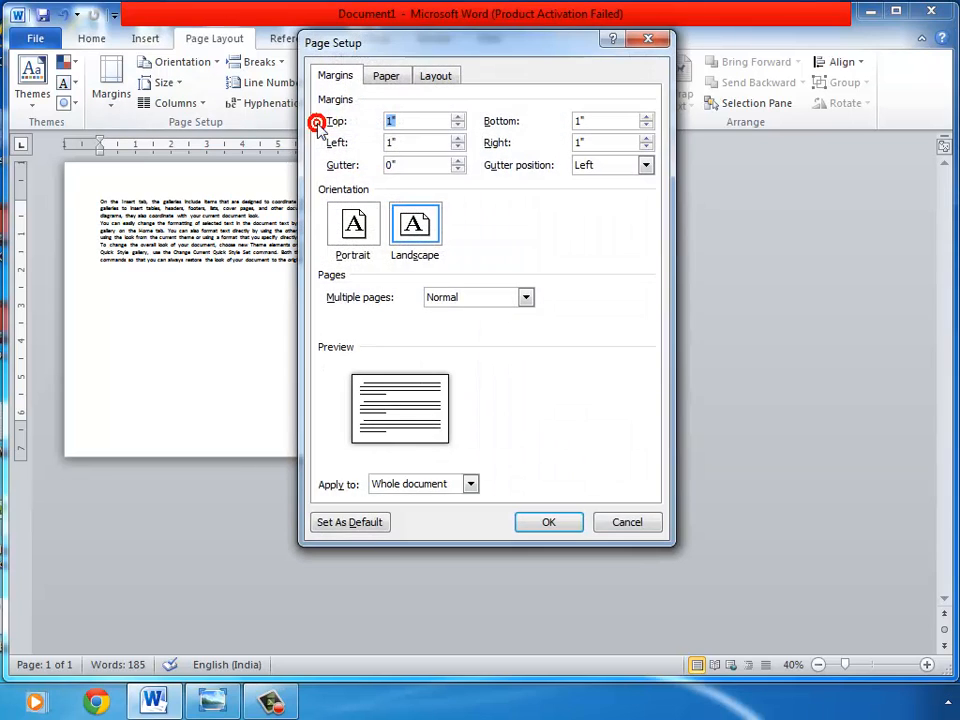
pyautogui.click(353, 228)
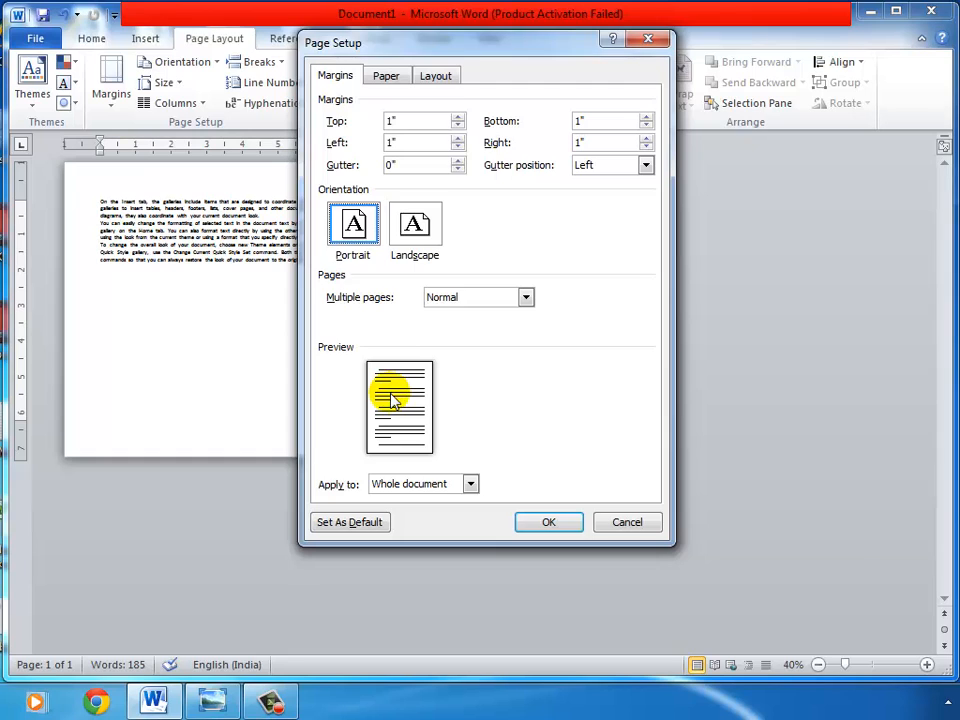
pyautogui.click(540, 528)
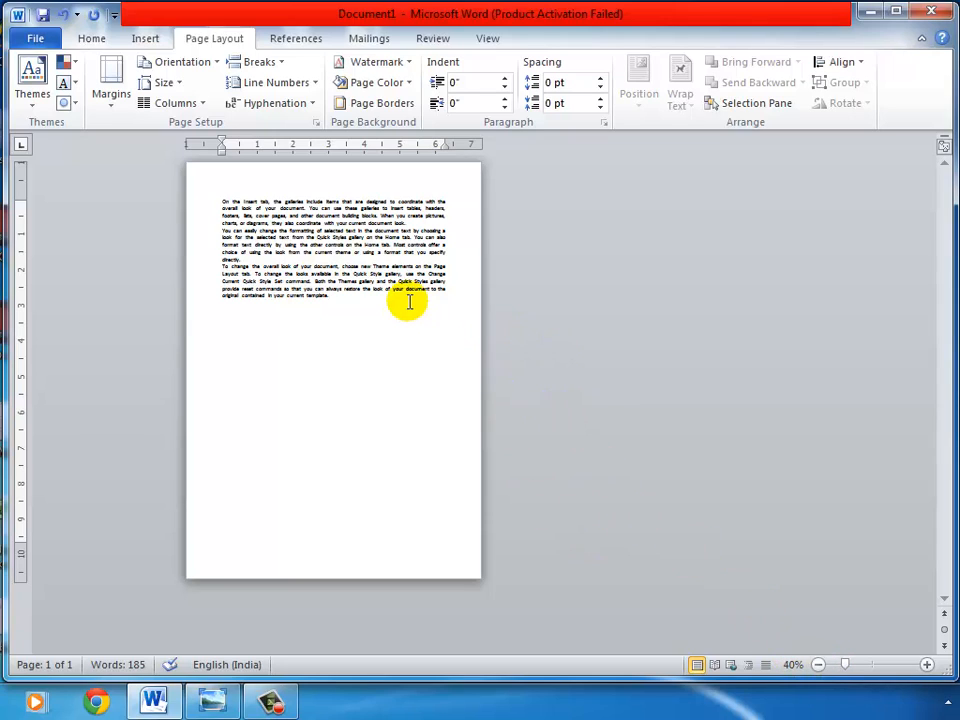
# Step: Reopen Page Setup and choose the B5 (JIS) paper size
pyautogui.click(927, 665)
pyautogui.click(927, 665)
pyautogui.click(927, 665)
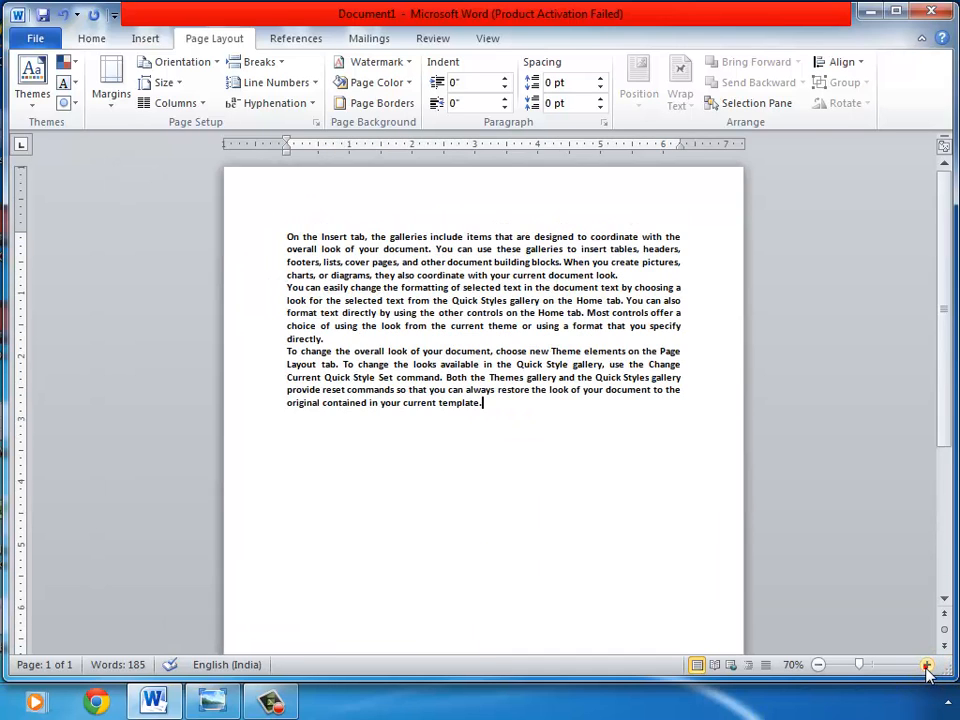
pyautogui.click(927, 665)
pyautogui.click(927, 665)
pyautogui.click(927, 665)
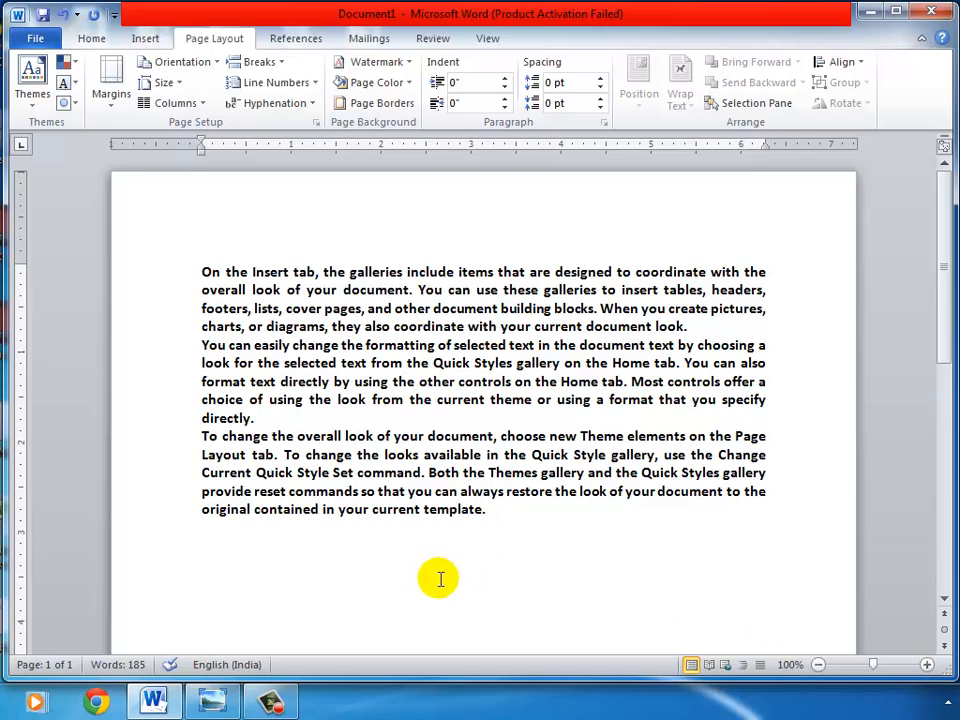
pyautogui.click(316, 123)
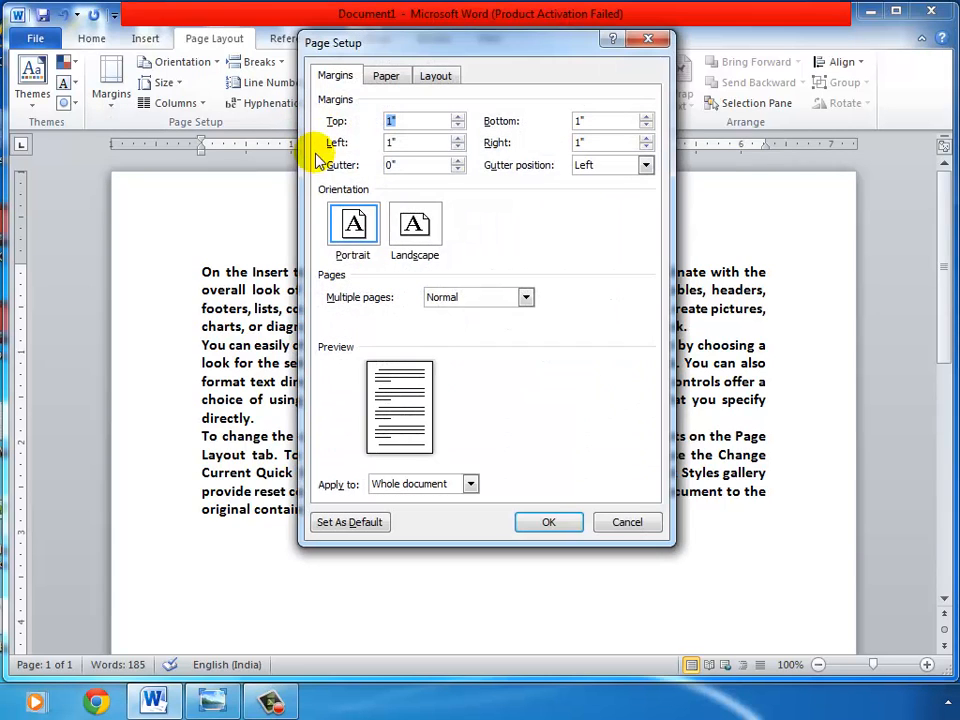
pyautogui.click(390, 78)
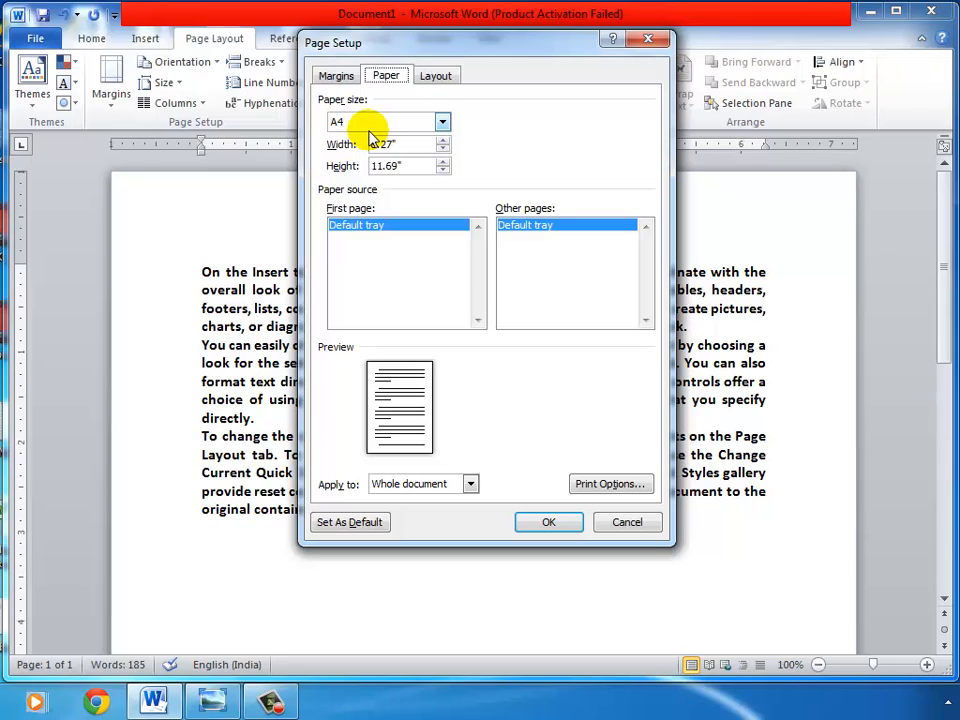
pyautogui.click(442, 123)
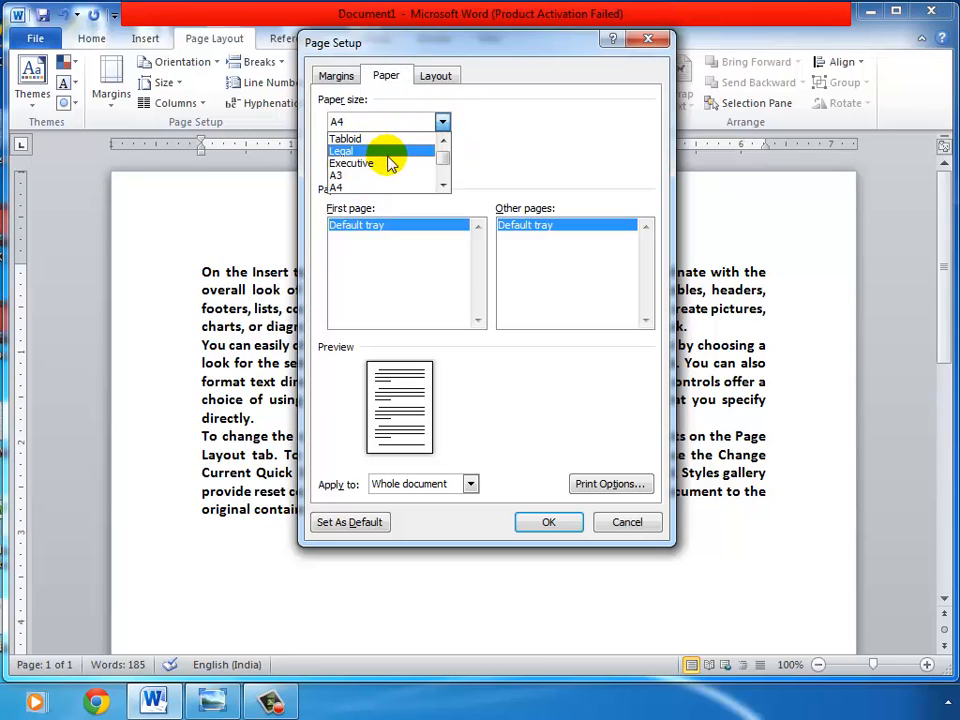
pyautogui.click(444, 186)
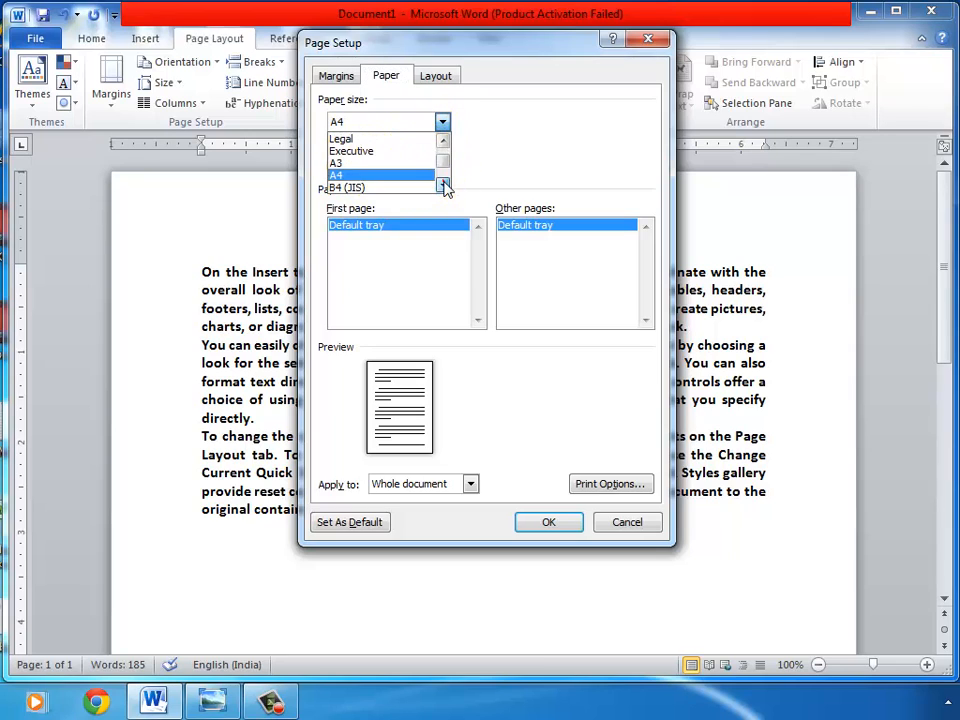
pyautogui.click(444, 186)
pyautogui.click(444, 186)
pyautogui.click(444, 186)
pyautogui.click(444, 186)
pyautogui.click(348, 151)
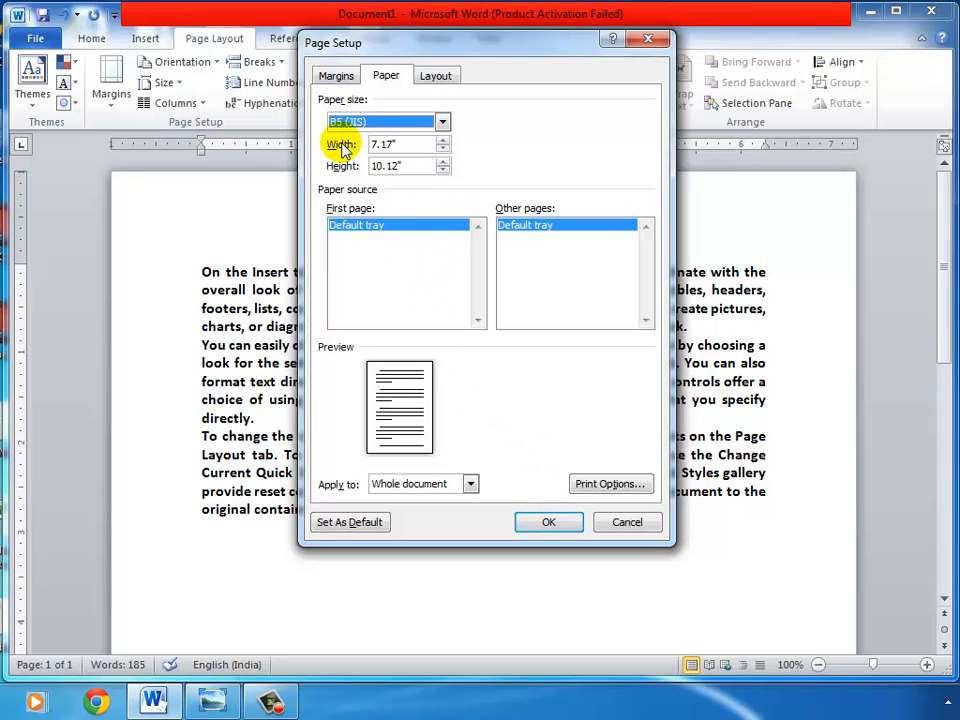
# Step: Set a custom paper width of 4 and height of 6 and apply it
pyautogui.click(406, 143)
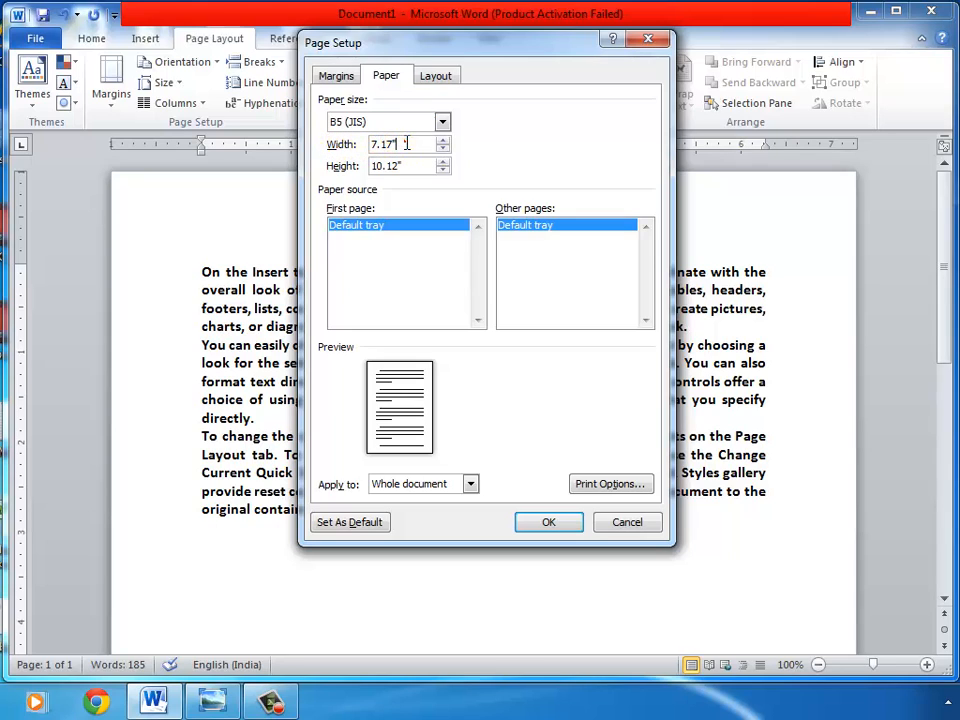
pyautogui.write('4')
pyautogui.moveTo(411, 163); pyautogui.dragTo(316, 168)
pyautogui.write('6')
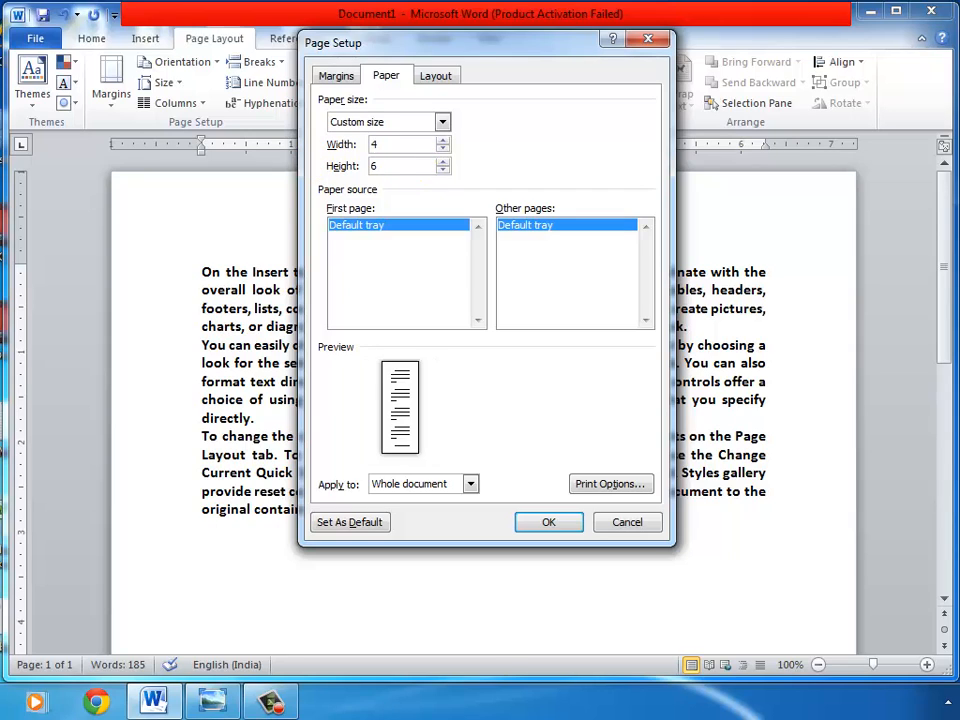
pyautogui.click(549, 524)
pyautogui.scroll(5, 449, 380)
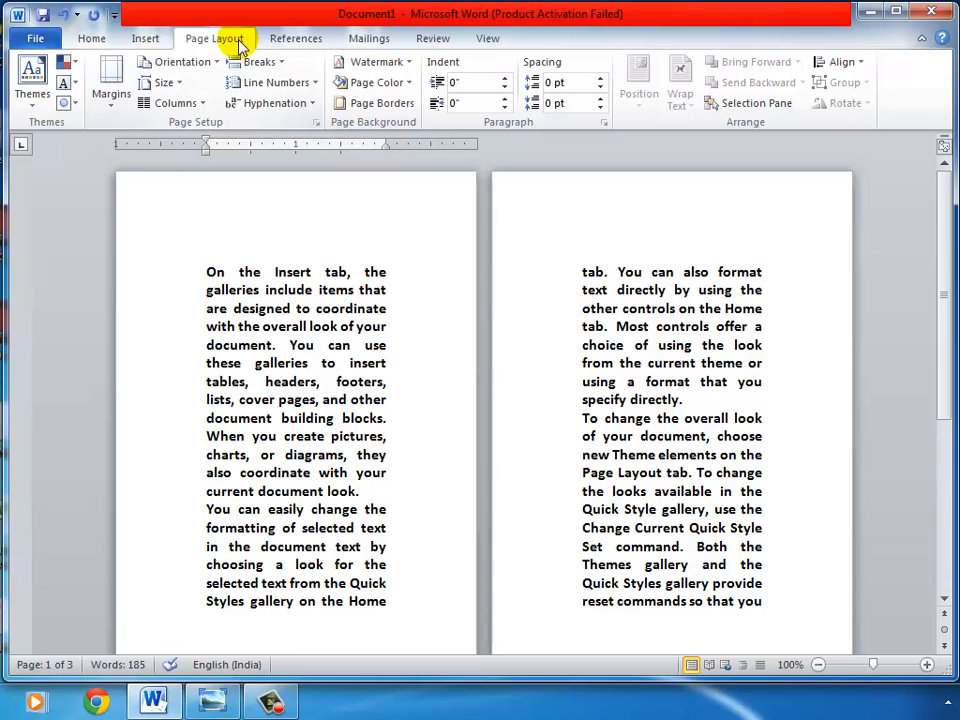
# Step: Reopen Page Setup and restore the paper size to A4
pyautogui.click(316, 126)
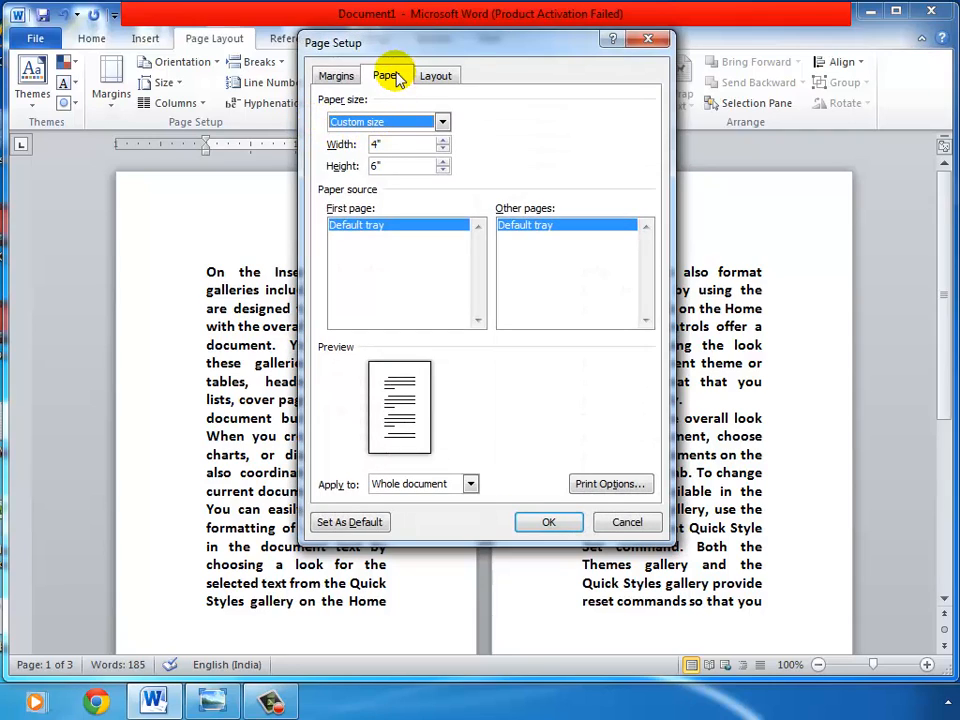
pyautogui.click(442, 122)
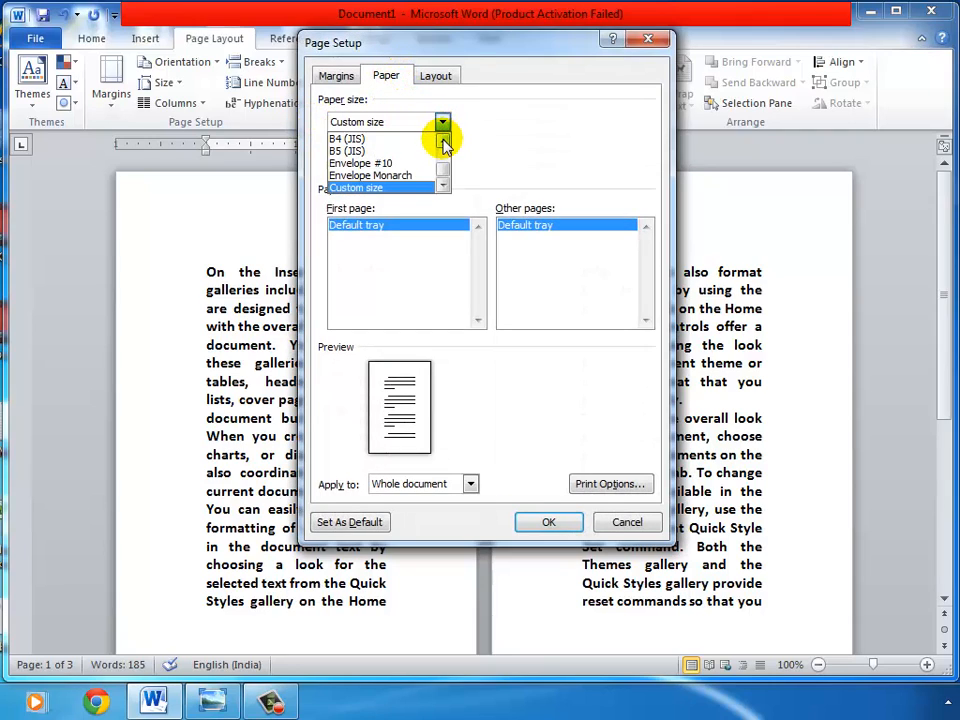
pyautogui.click(444, 145)
pyautogui.click(348, 150)
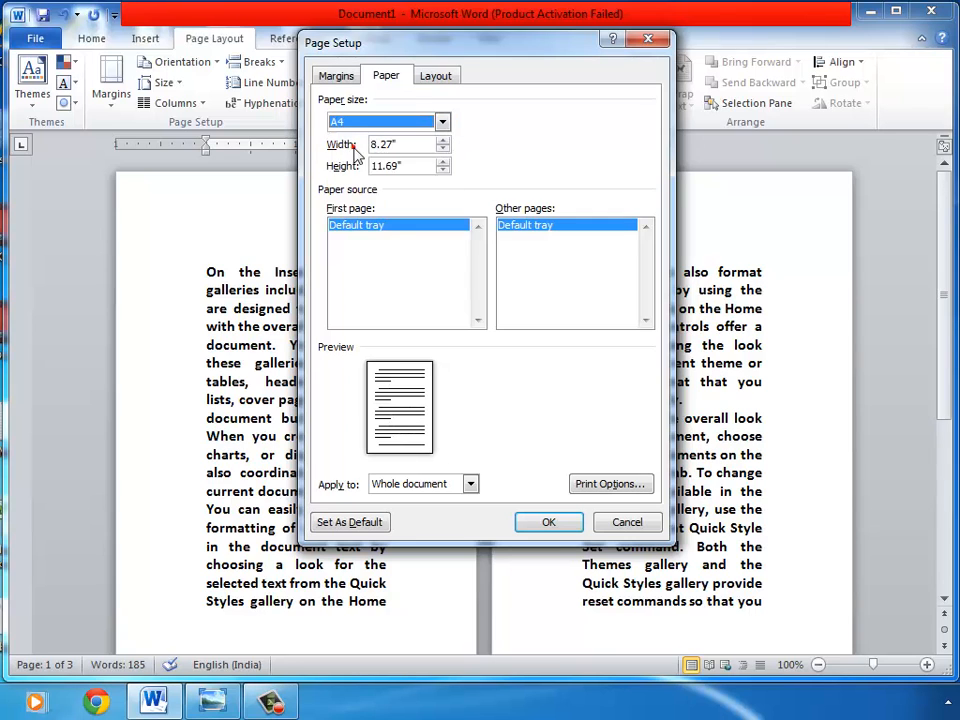
pyautogui.click(548, 524)
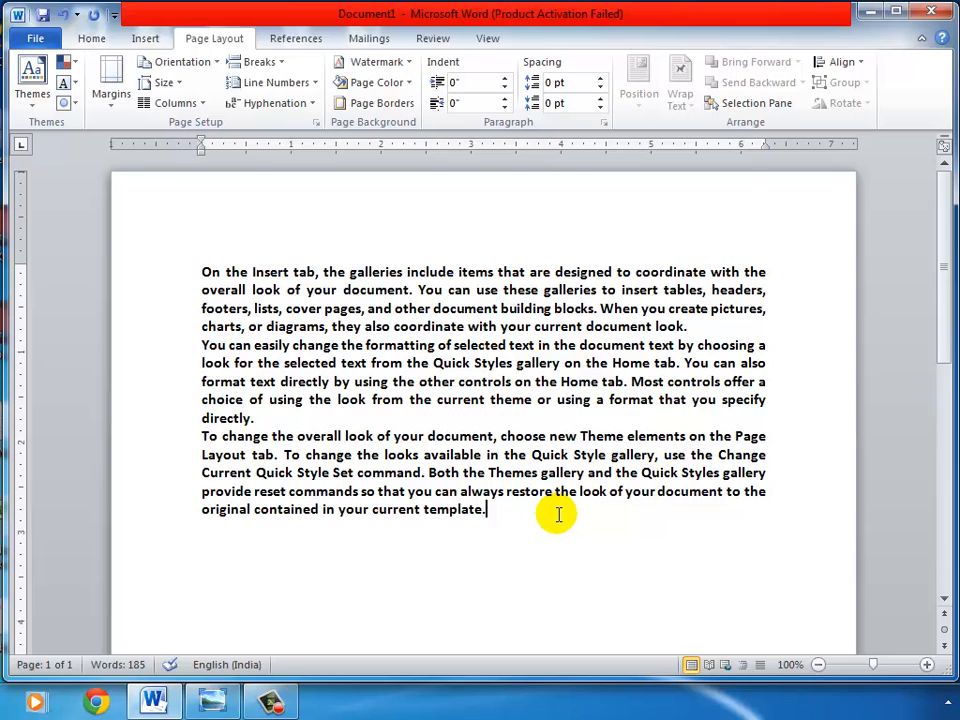
# Step: Reopen Page Setup and review the Layout and Margins settings without applying changes
pyautogui.click(317, 123)
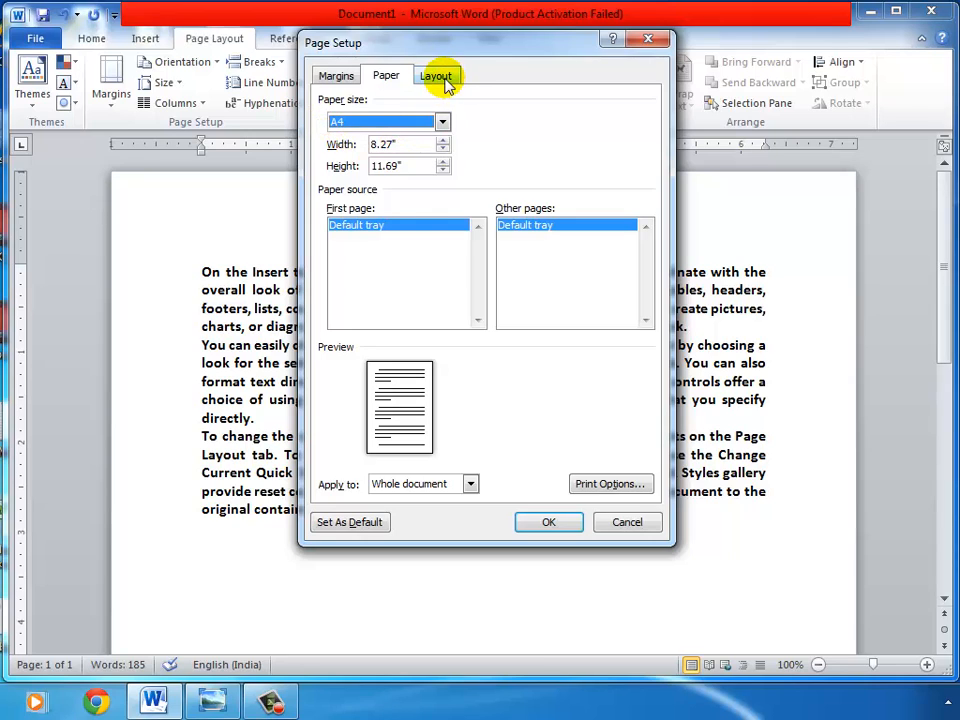
pyautogui.click(446, 82)
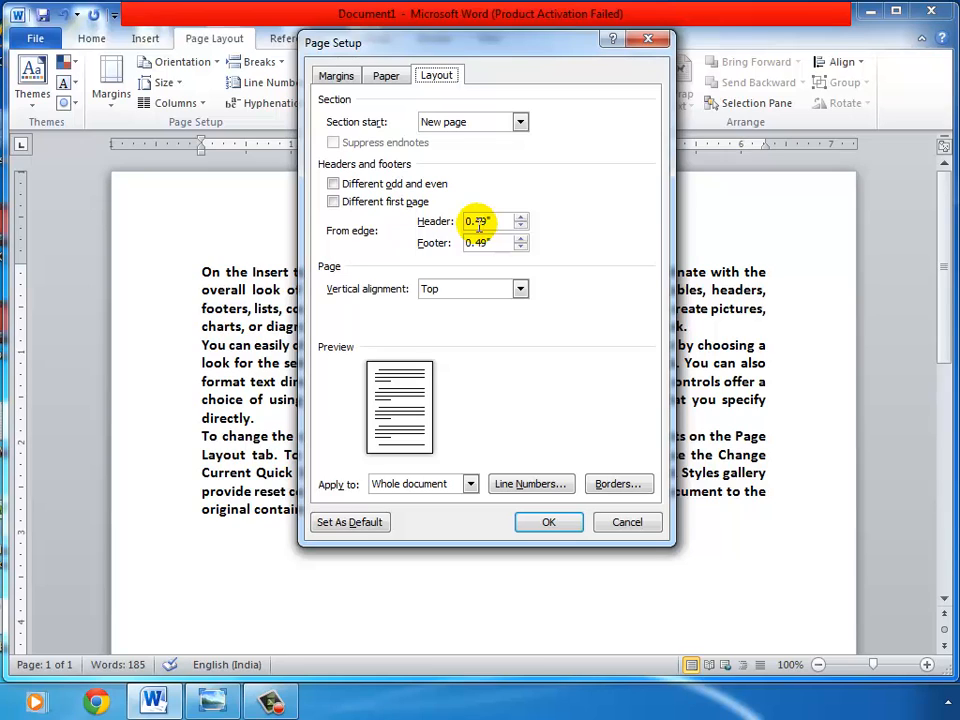
pyautogui.click(336, 77)
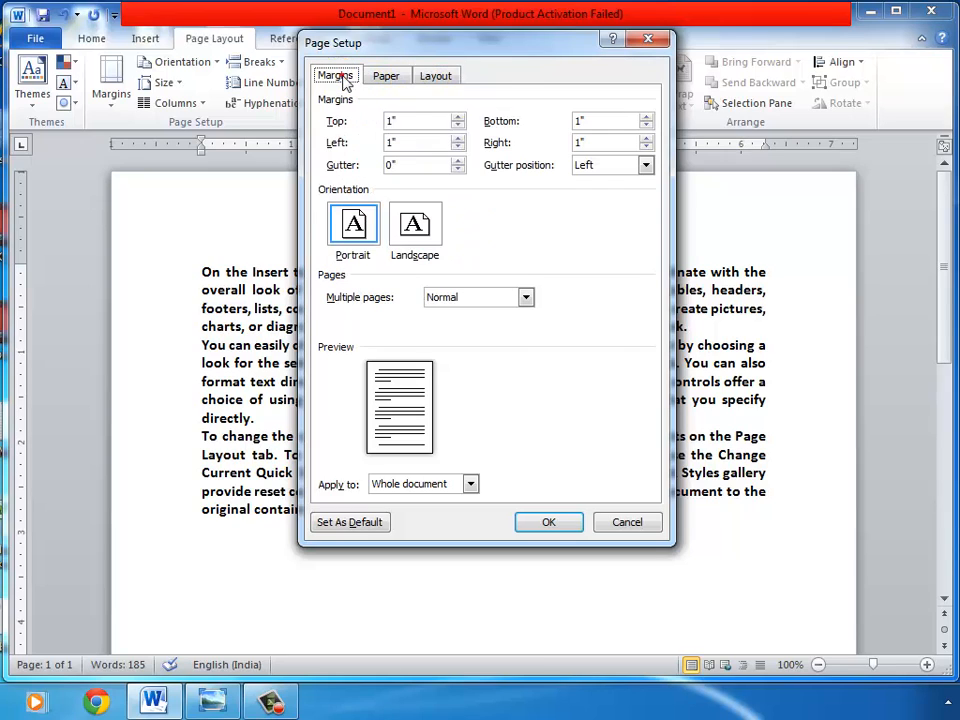
pyautogui.click(628, 516)
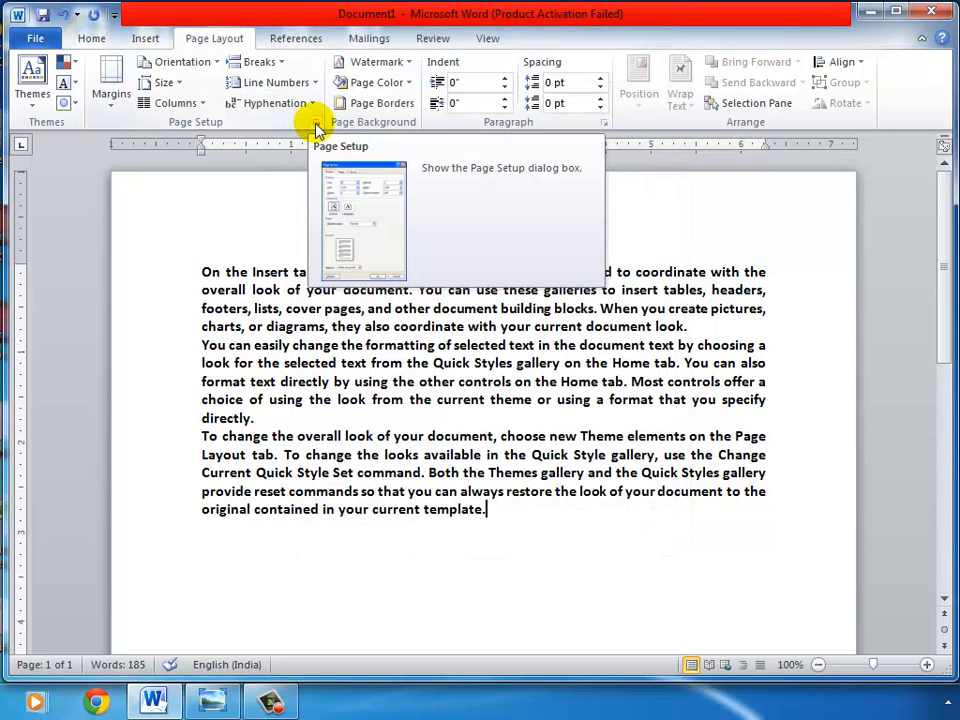
# Step: Open the Custom Margins option from the Margins gallery
pyautogui.click(113, 110)
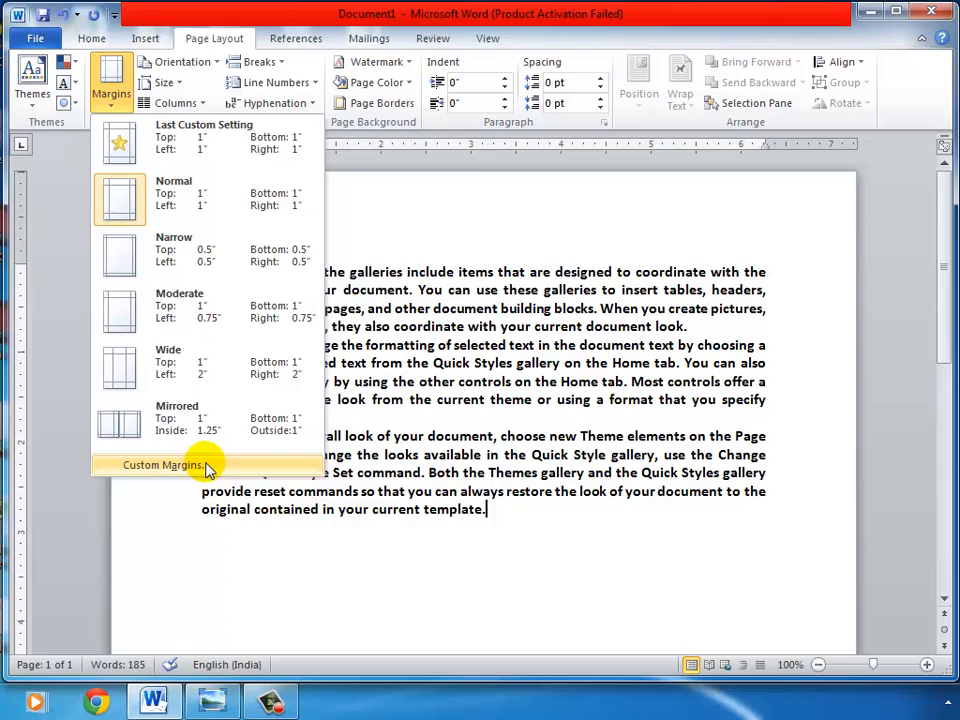
pyautogui.click(165, 465)
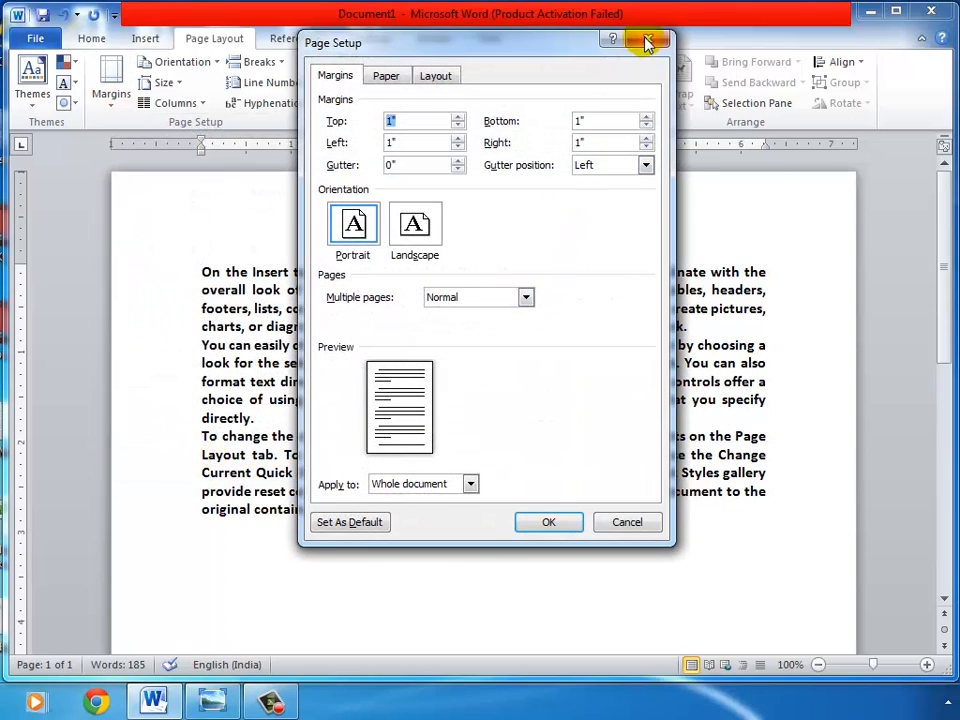
# Step: Close Page Setup, then switch the page orientation to Landscape and back to Portrait
pyautogui.click(647, 42)
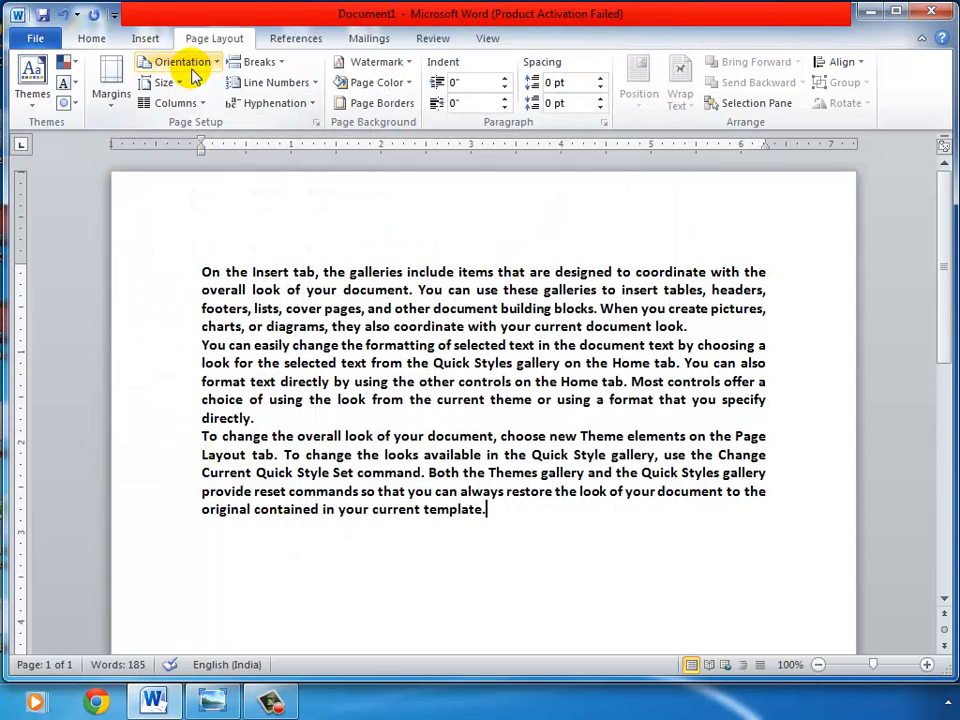
pyautogui.click(188, 64)
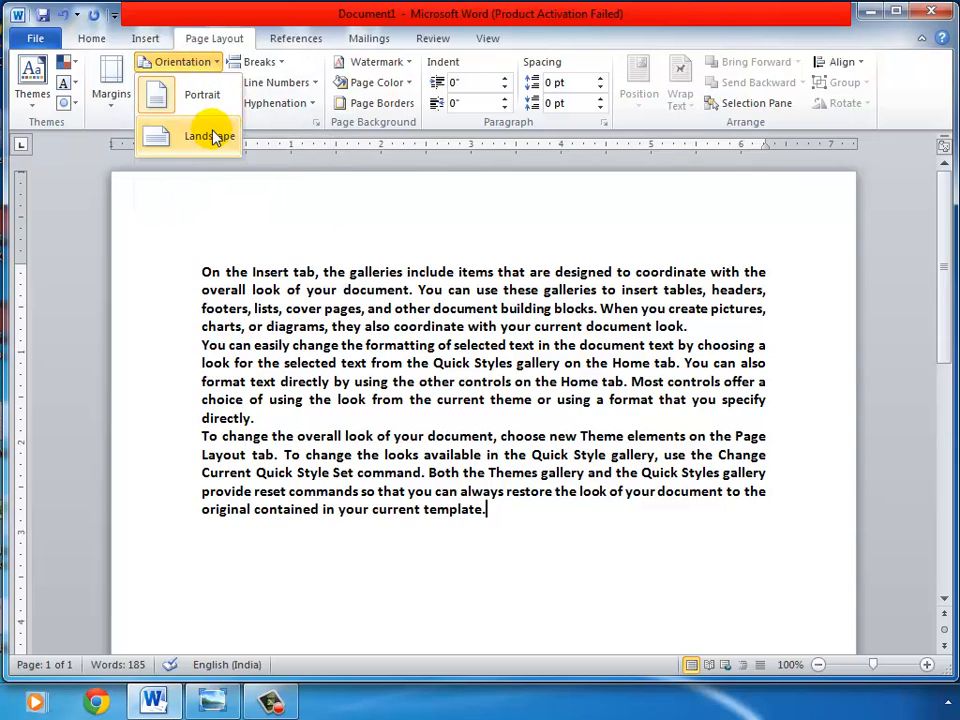
pyautogui.click(213, 137)
pyautogui.click(193, 63)
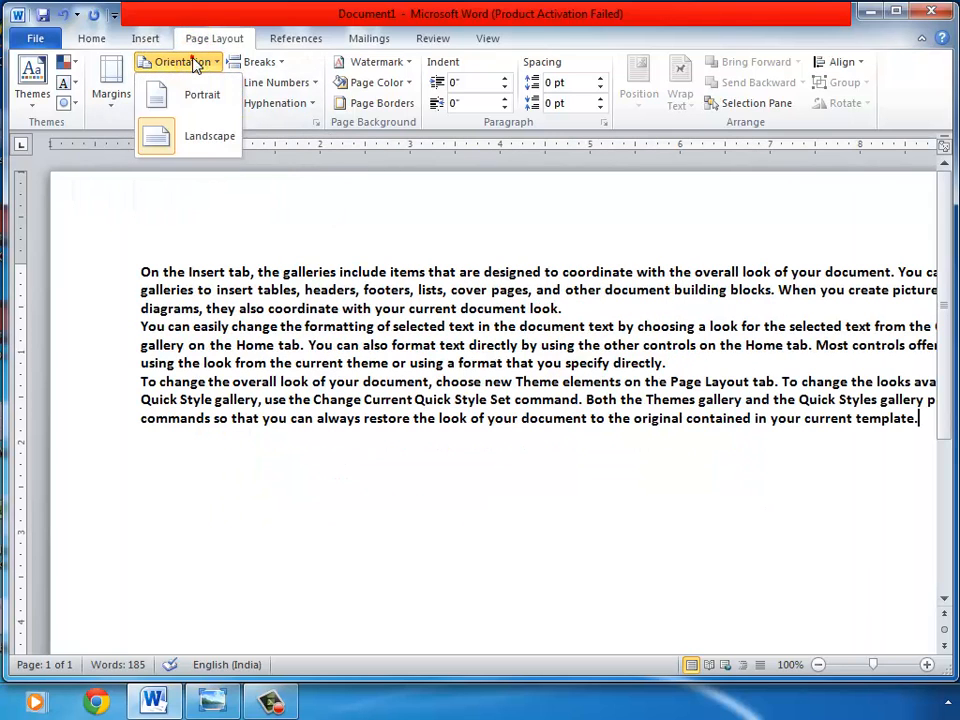
pyautogui.click(195, 97)
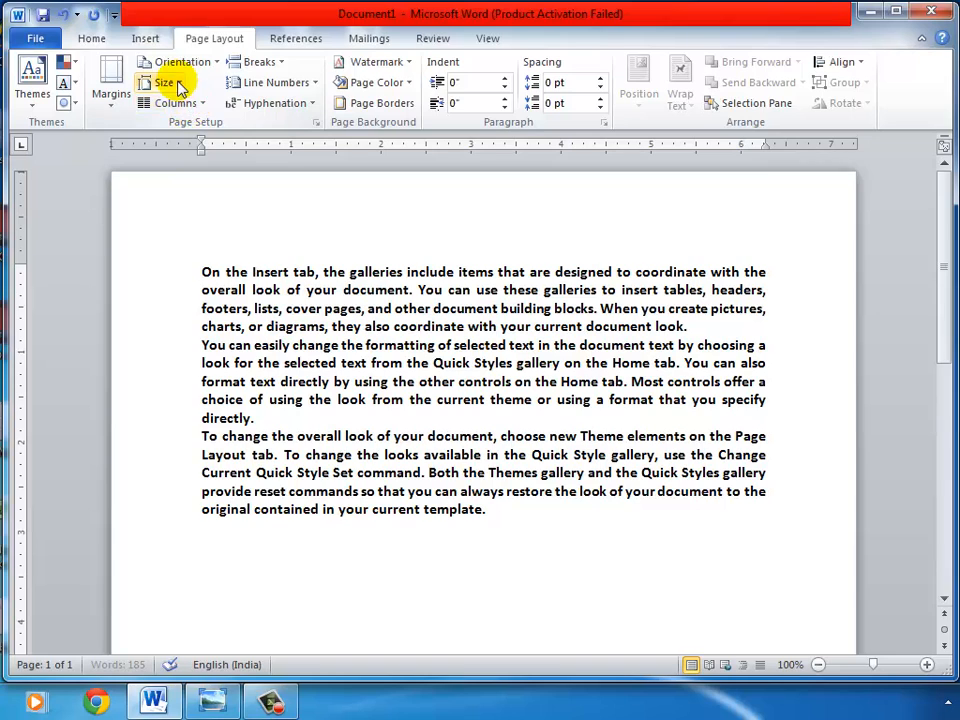
pyautogui.click(180, 88)
pyautogui.click(200, 358)
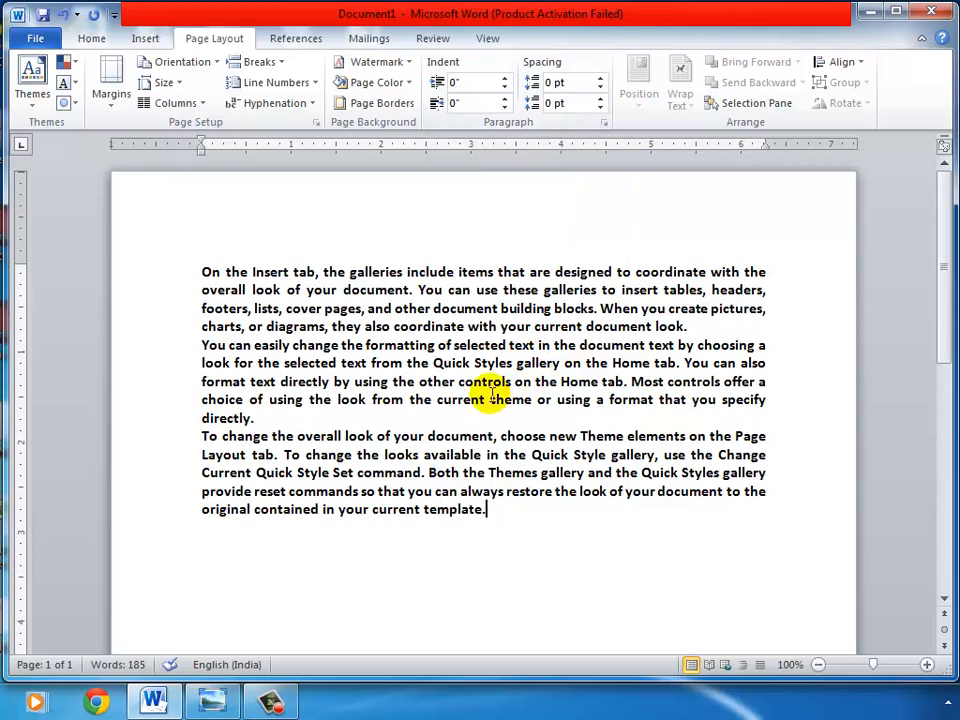
# Step: Select the second paragraph and set its left indent to 0.8"
pyautogui.moveTo(262, 418); pyautogui.dragTo(176, 349)
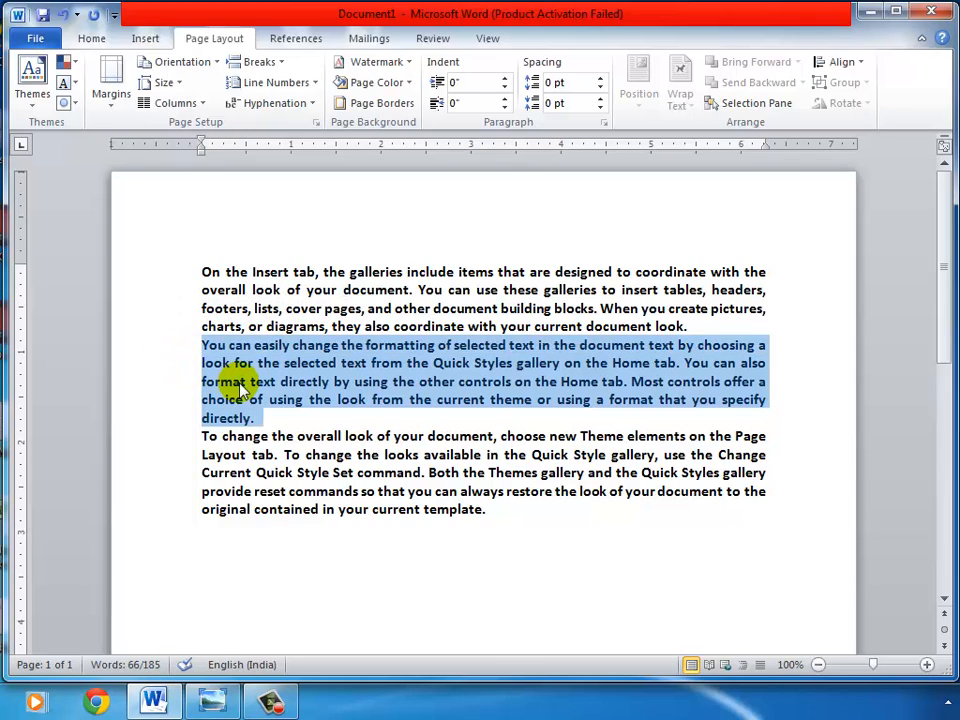
pyautogui.click(506, 78)
pyautogui.click(506, 78)
pyautogui.click(506, 78)
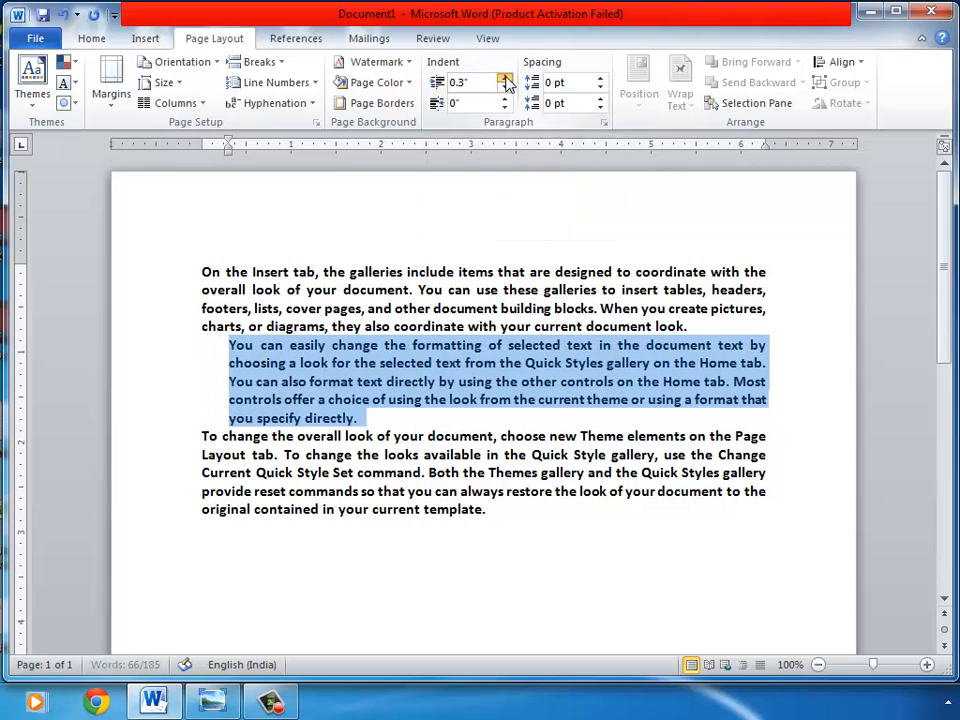
pyautogui.click(506, 78)
pyautogui.click(506, 78)
pyautogui.click(506, 78)
pyautogui.click(506, 78)
pyautogui.click(506, 78)
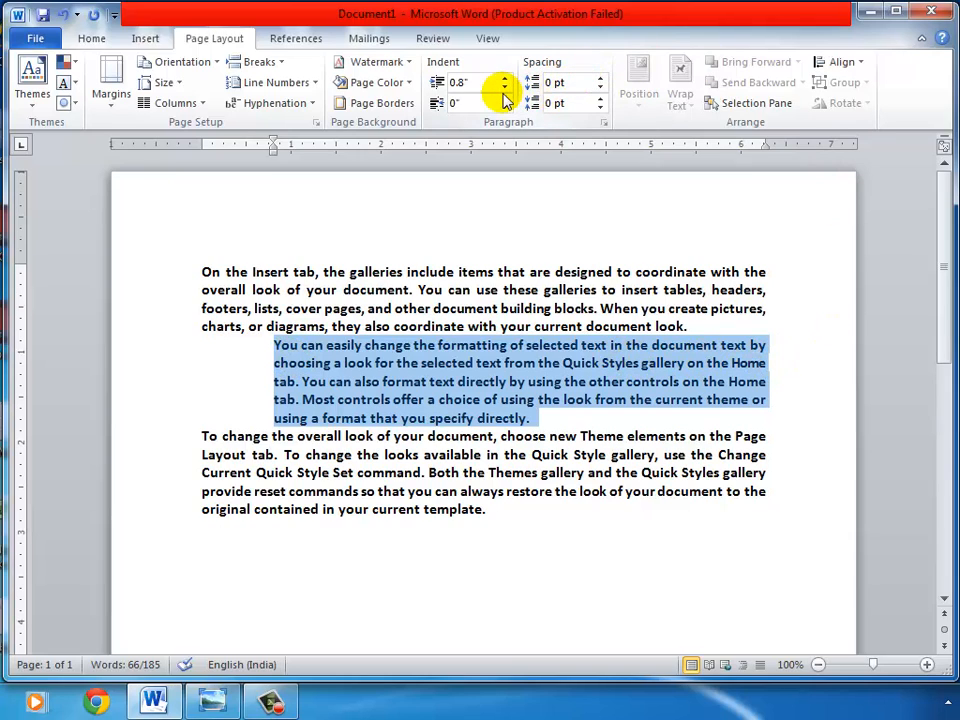
# Step: Set the second paragraph's right indent to 0.8"
pyautogui.click(505, 98)
pyautogui.click(505, 98)
pyautogui.click(505, 98)
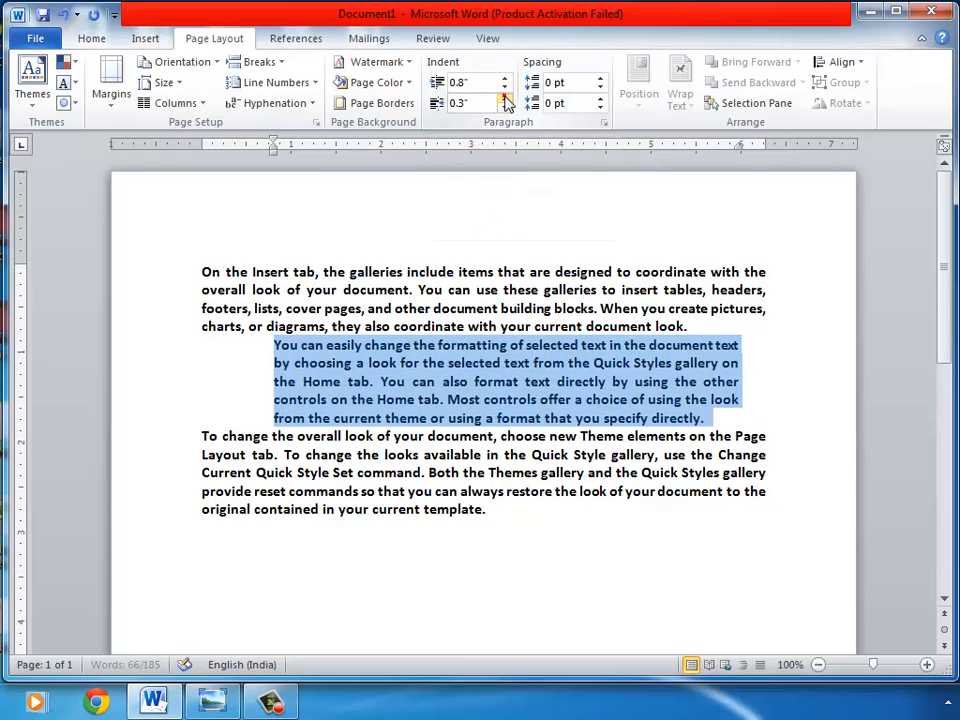
pyautogui.click(505, 98)
pyautogui.click(505, 98)
pyautogui.click(505, 98)
pyautogui.click(505, 98)
pyautogui.click(505, 98)
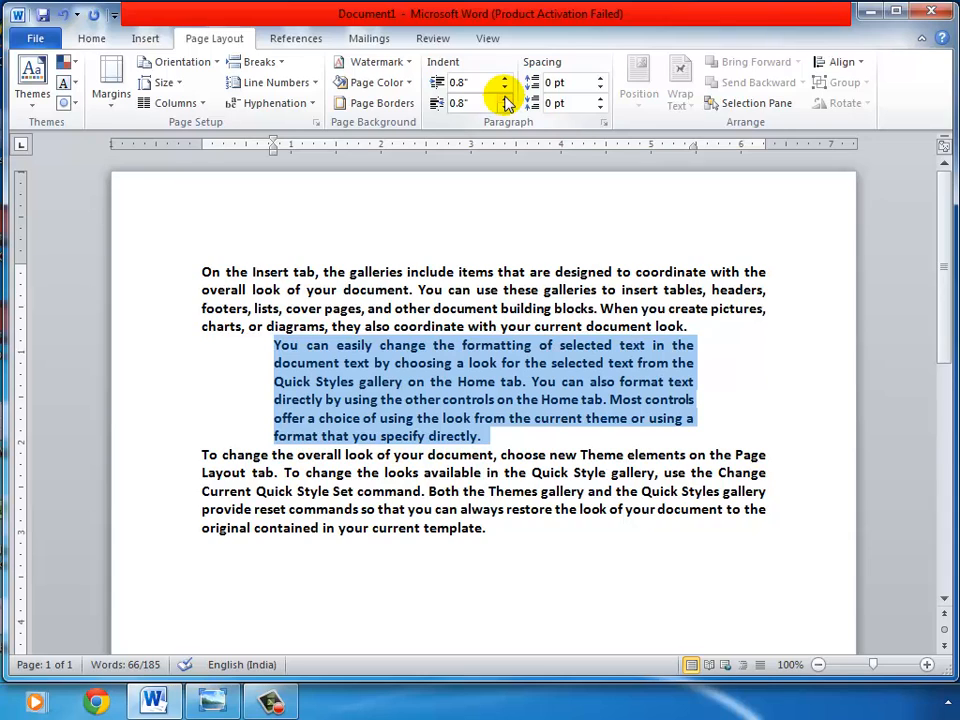
# Step: Reset the second paragraph's right indent to 0"
pyautogui.click(505, 107)
pyautogui.click(505, 107)
pyautogui.click(505, 107)
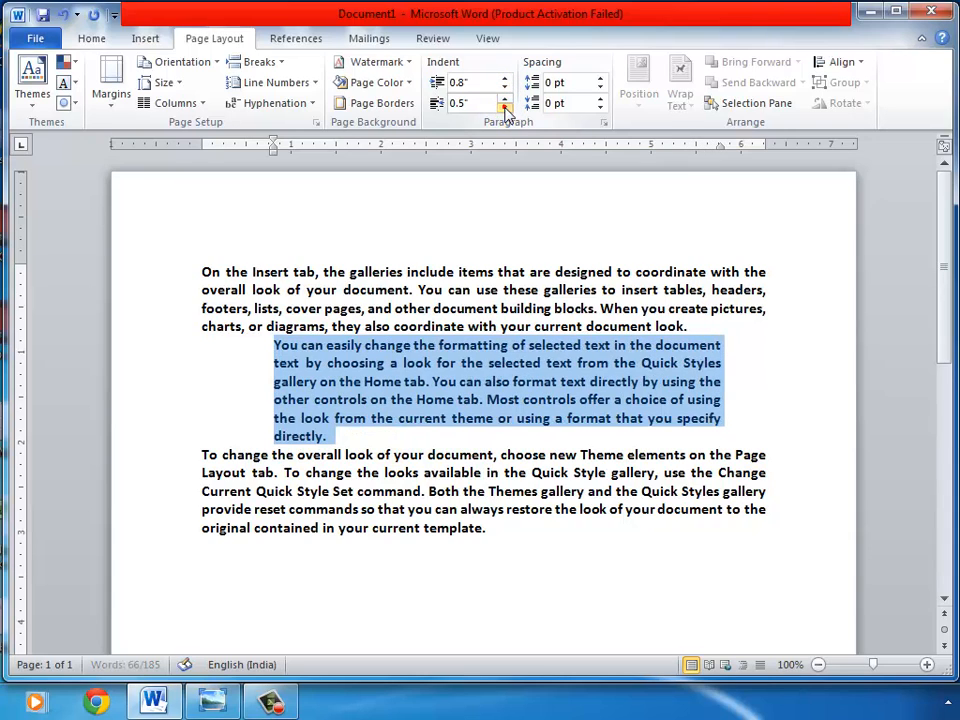
pyautogui.click(505, 107)
pyautogui.click(505, 107)
pyautogui.click(505, 107)
pyautogui.click(505, 107)
pyautogui.click(505, 107)
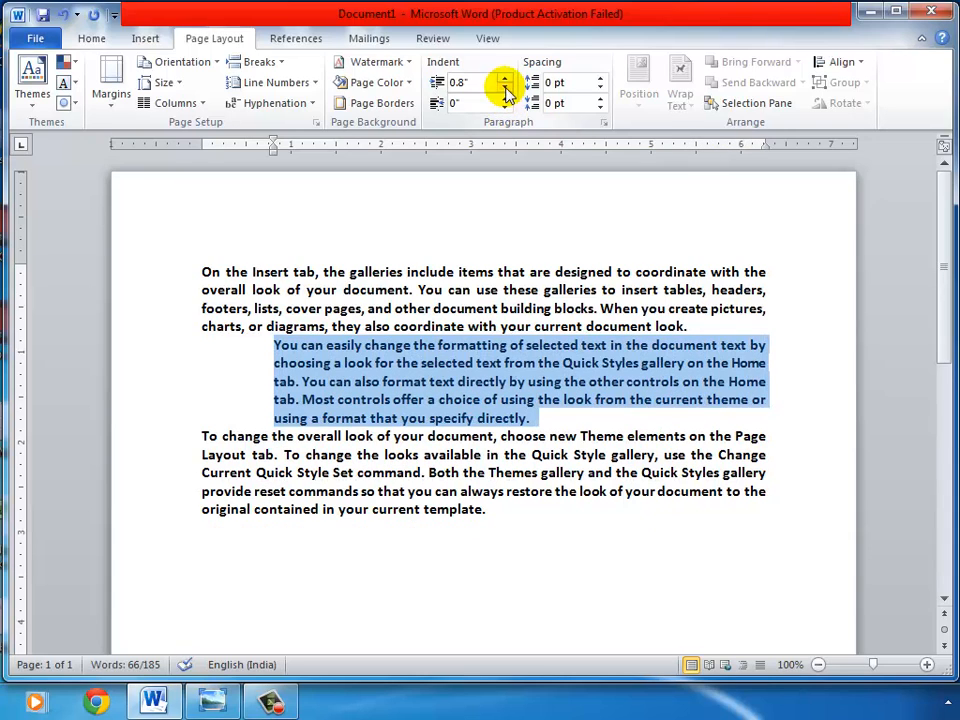
# Step: Reset the second paragraph's left indent to 0"
pyautogui.click(505, 87)
pyautogui.click(505, 87)
pyautogui.click(505, 87)
pyautogui.click(505, 87)
pyautogui.click(505, 87)
pyautogui.click(505, 87)
pyautogui.click(505, 87)
pyautogui.click(505, 87)
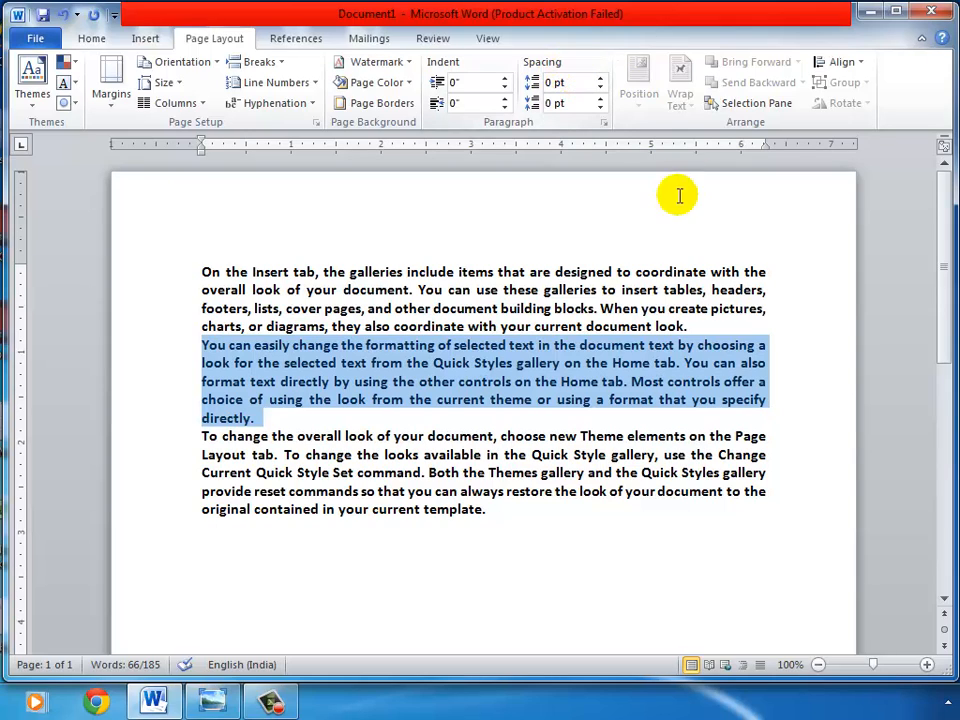
# Step: Reselect the second paragraph and set its spacing before to 36 pt
pyautogui.click(437, 381)
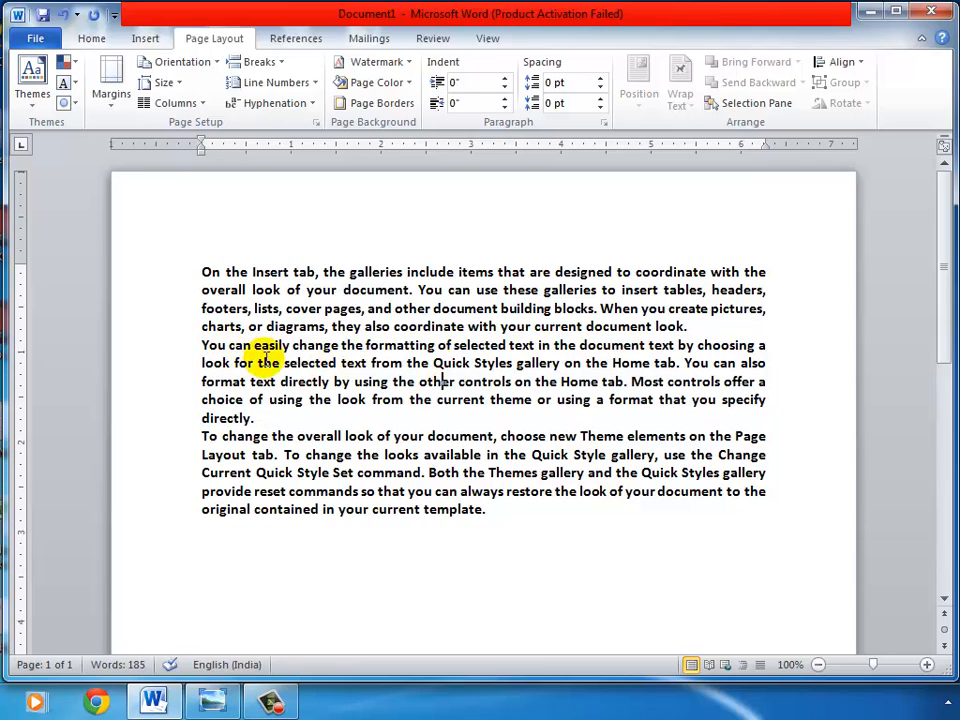
pyautogui.moveTo(202, 345); pyautogui.dragTo(330, 412)
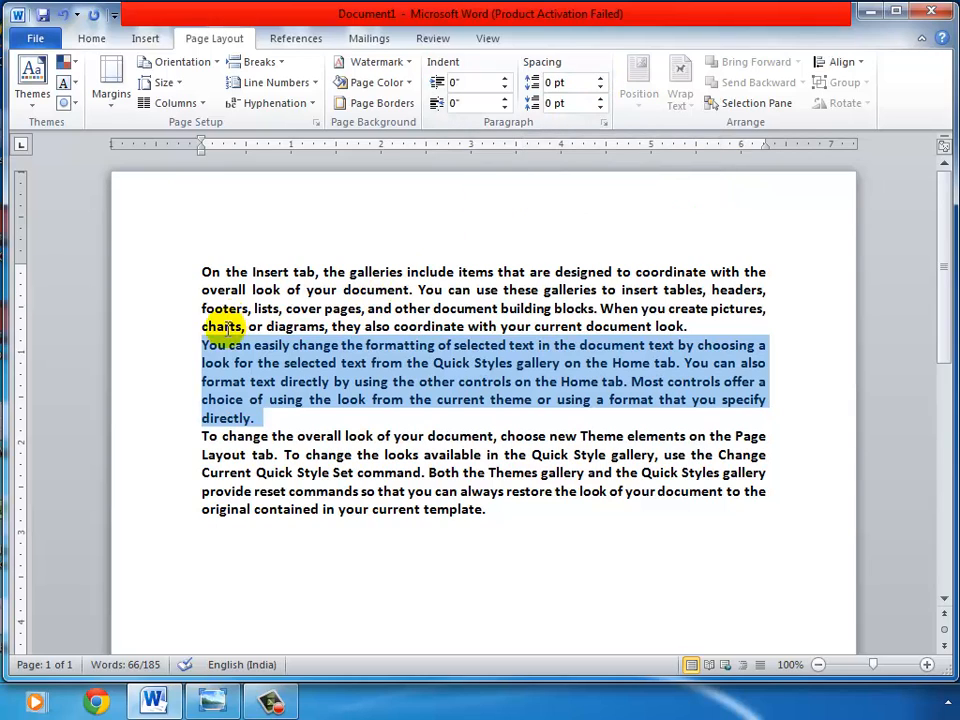
pyautogui.click(599, 79)
pyautogui.click(599, 79)
pyautogui.click(599, 79)
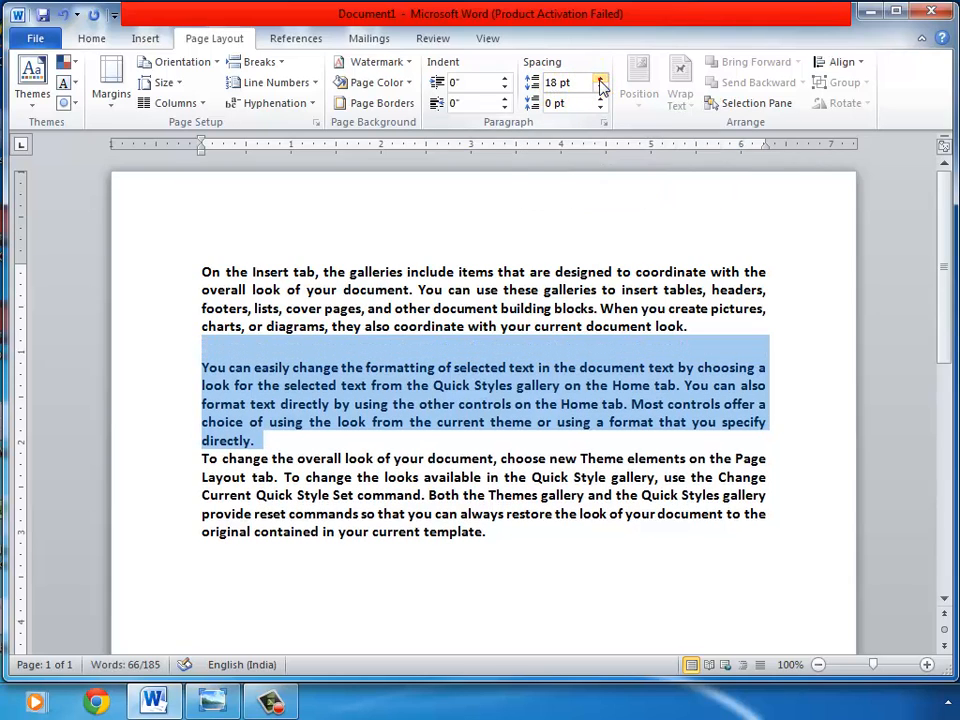
pyautogui.click(599, 79)
pyautogui.click(599, 79)
pyautogui.click(599, 79)
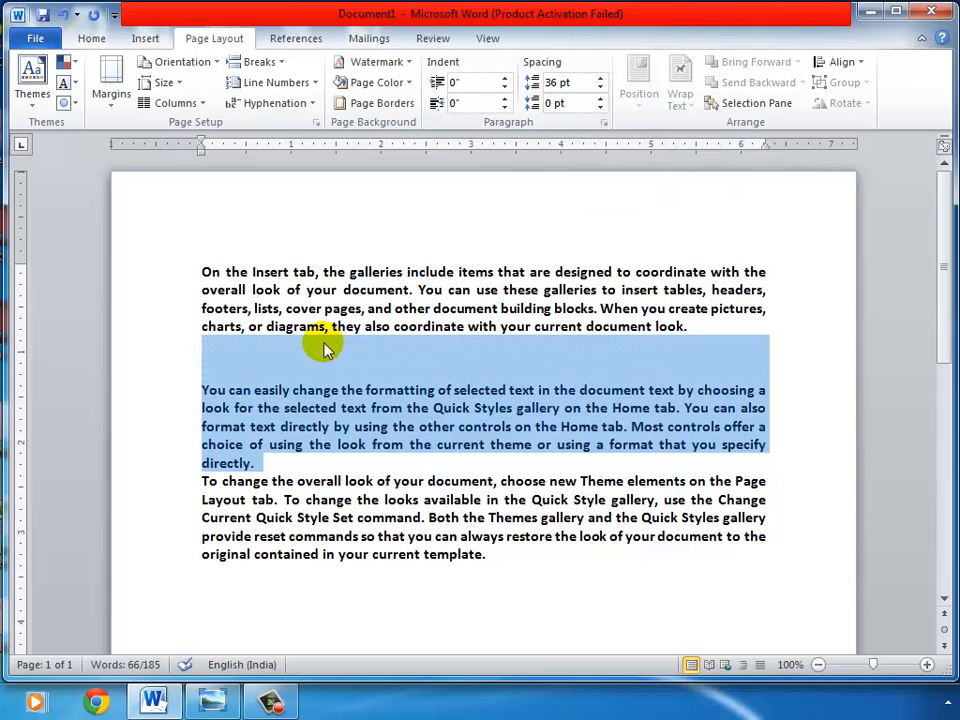
# Step: Set the second paragraph's spacing after to 42 pt
pyautogui.click(600, 98)
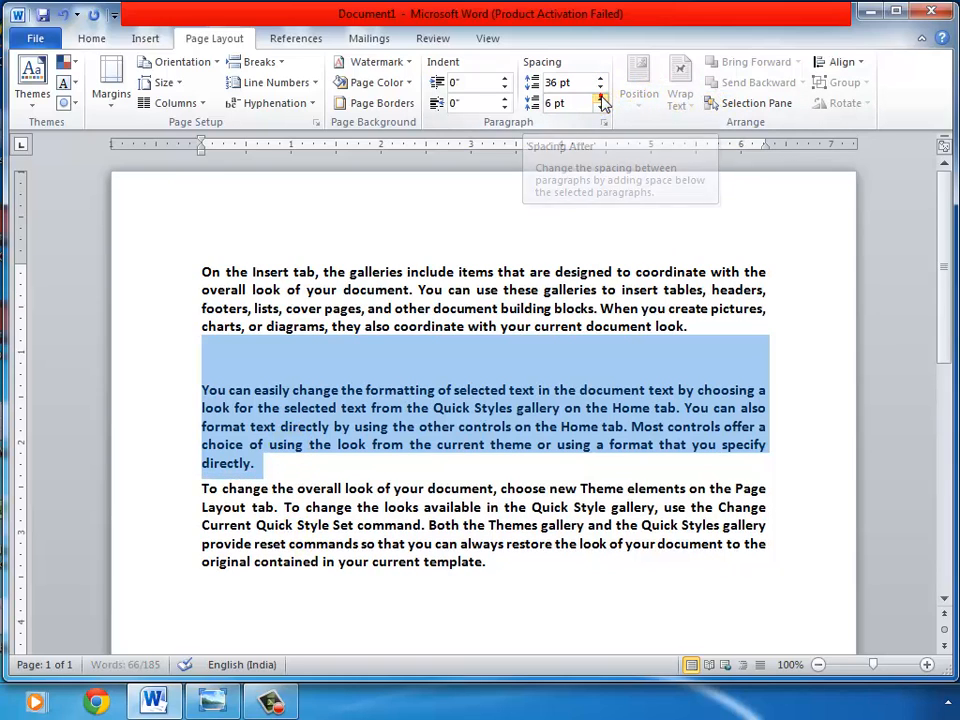
pyautogui.click(600, 98)
pyautogui.click(600, 98)
pyautogui.click(601, 98)
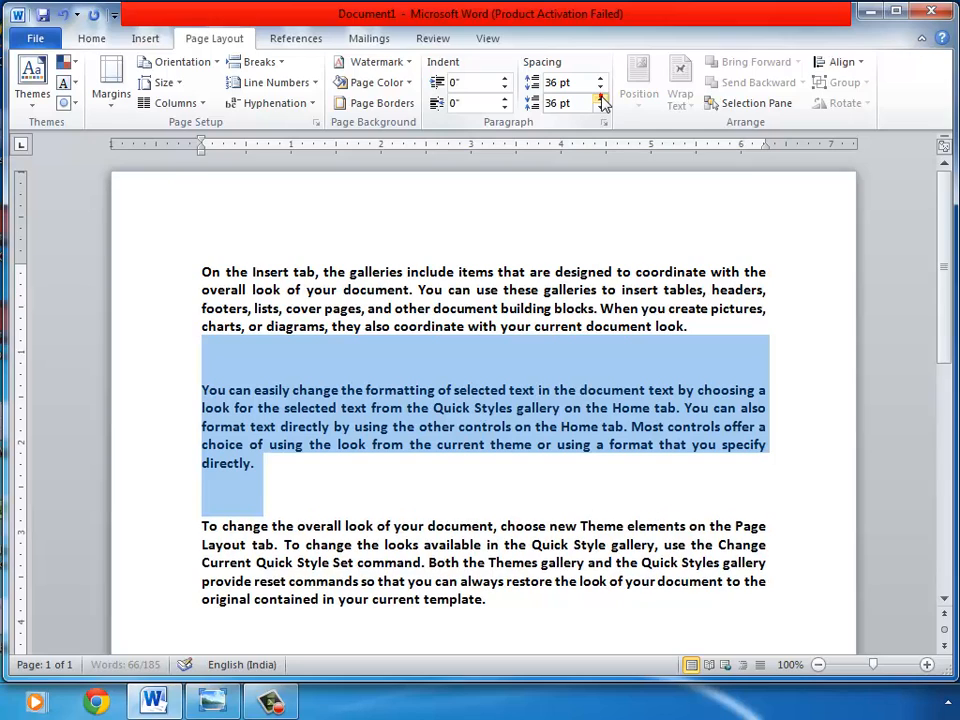
pyautogui.click(601, 98)
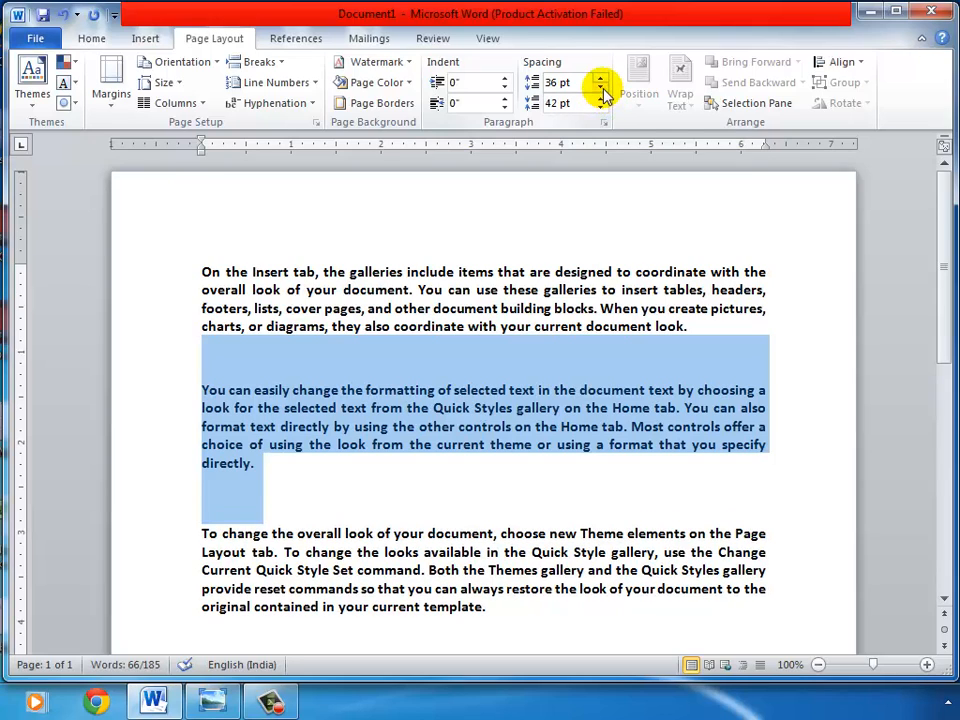
# Step: Reset the second paragraph's spacing before to 0 pt
pyautogui.click(599, 88)
pyautogui.click(599, 88)
pyautogui.click(599, 88)
pyautogui.click(599, 88)
pyautogui.click(599, 88)
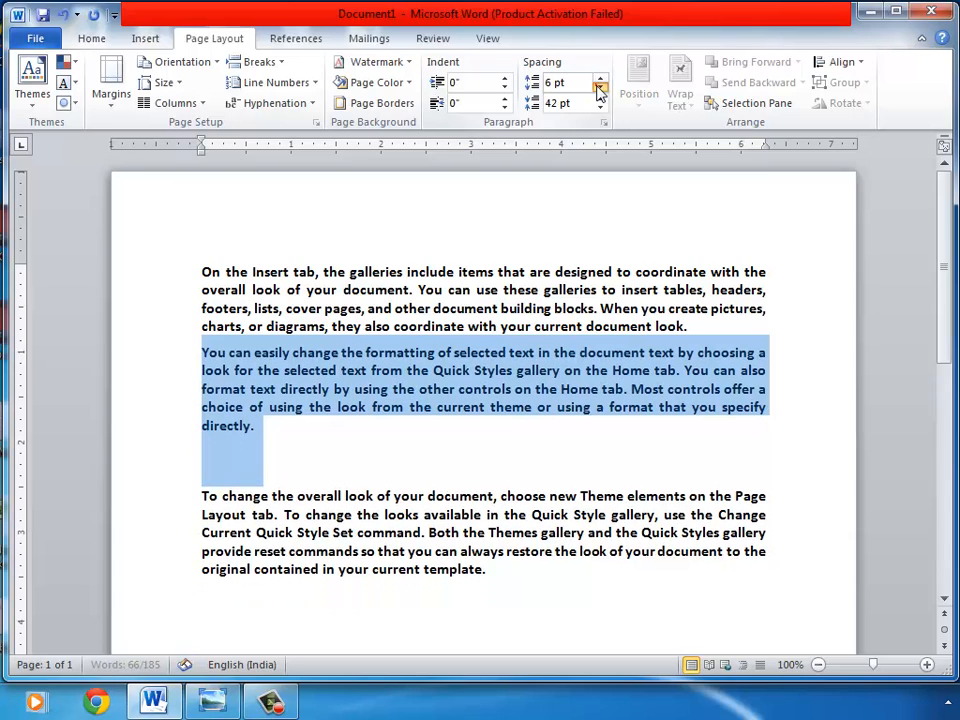
pyautogui.click(599, 88)
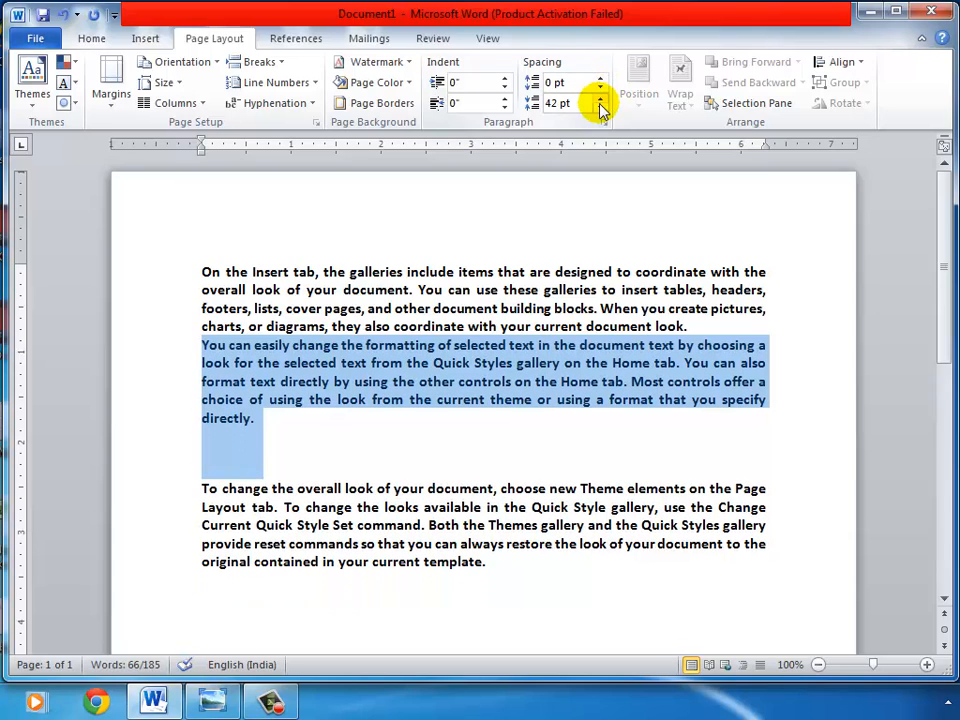
# Step: Reset the second paragraph's spacing after to 0 pt
pyautogui.click(600, 108)
pyautogui.click(600, 108)
pyautogui.click(600, 108)
pyautogui.click(600, 108)
pyautogui.click(600, 108)
pyautogui.click(600, 108)
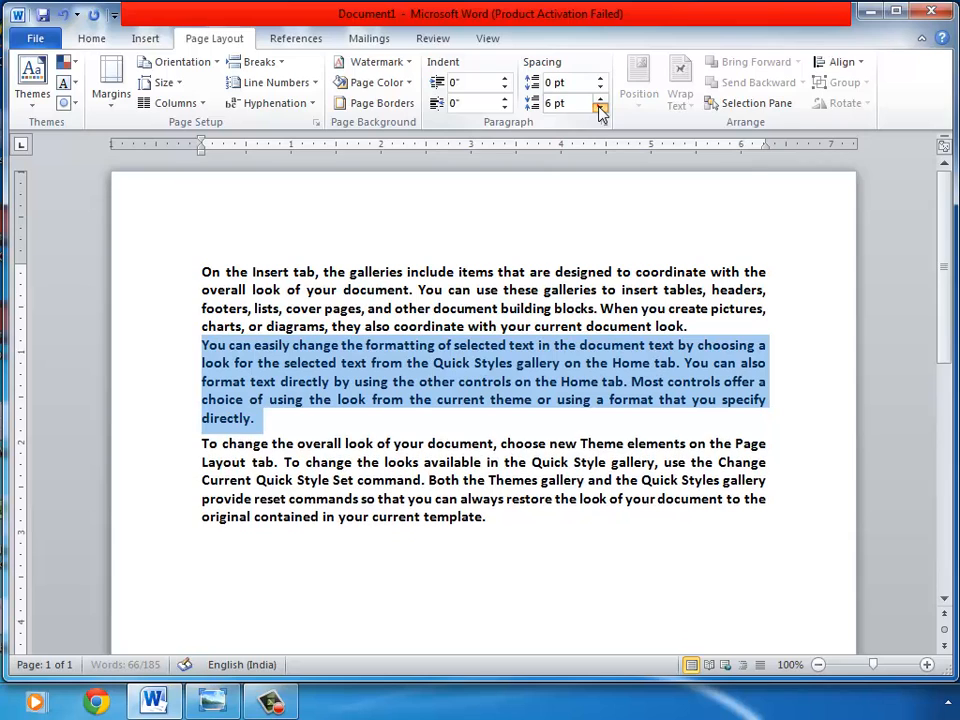
pyautogui.click(600, 108)
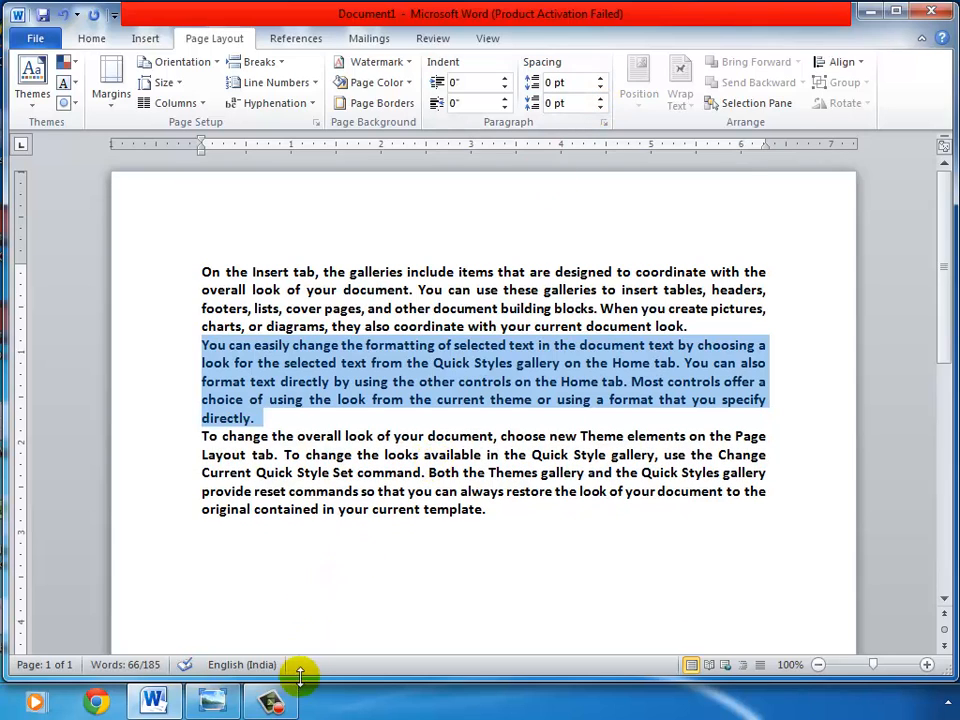
pyautogui.click(272, 700)
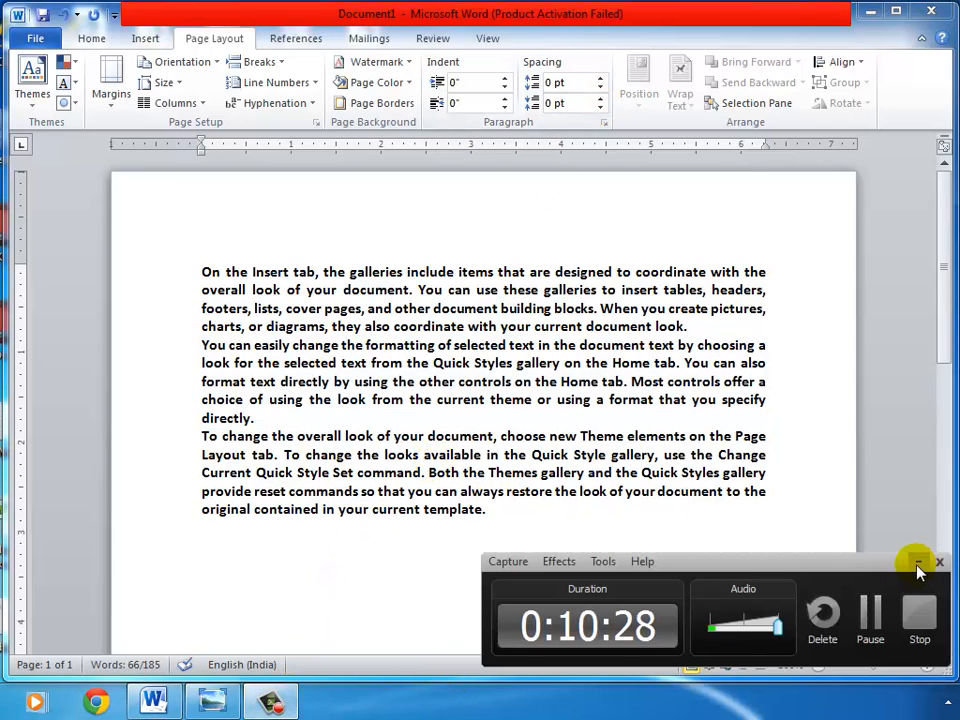
pyautogui.click(918, 562)
pyautogui.click(446, 414)
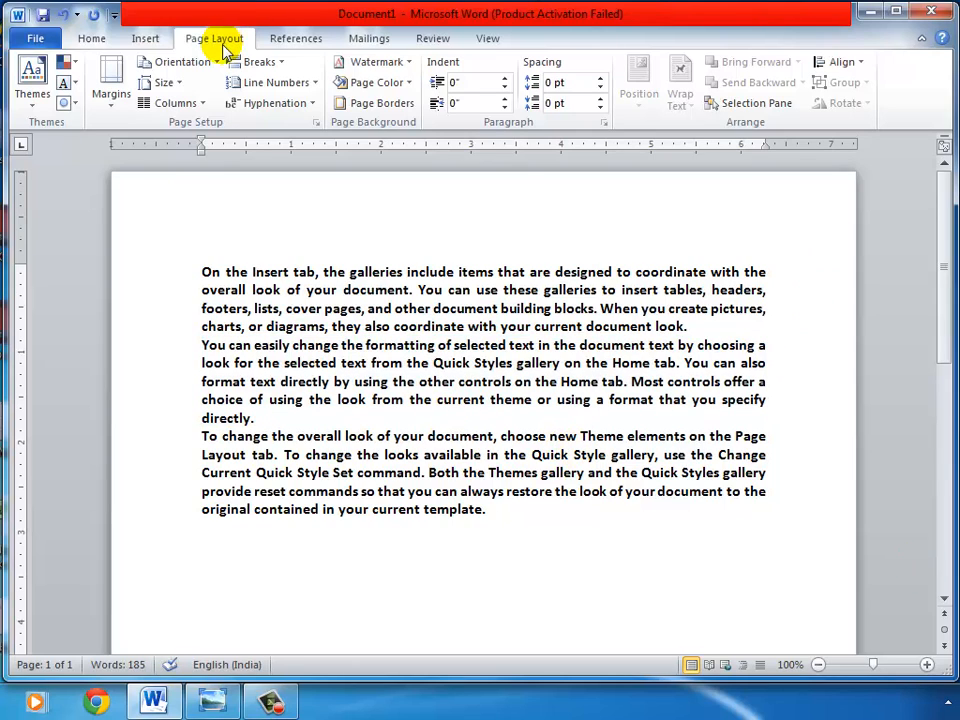
# Step: Open Page Setup and switch the orientation to Landscape, then back to Portrait
pyautogui.click(316, 123)
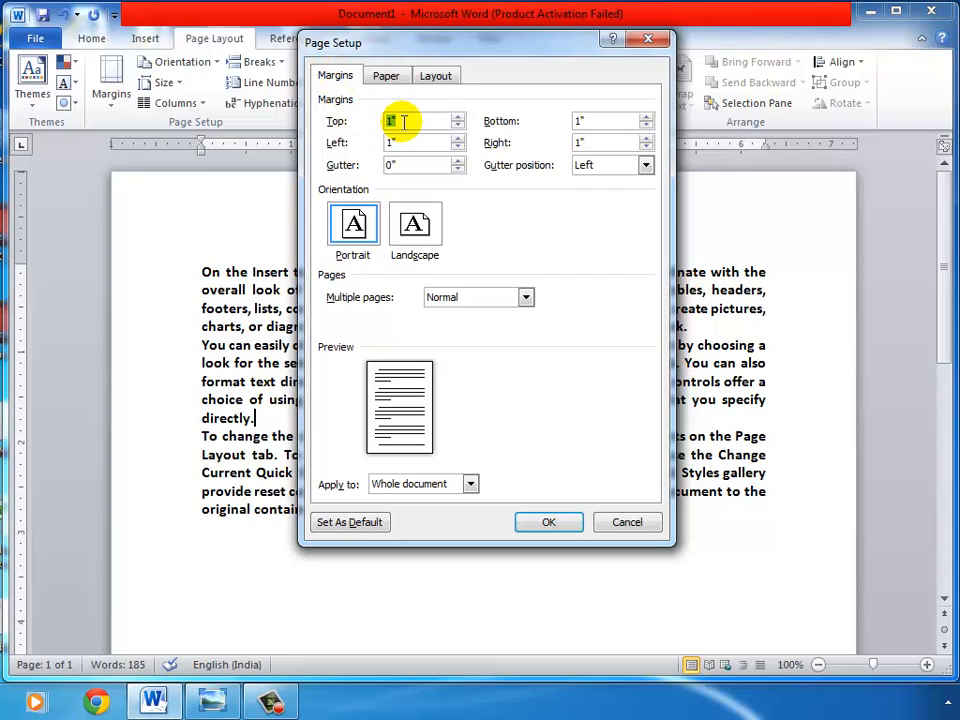
pyautogui.click(418, 223)
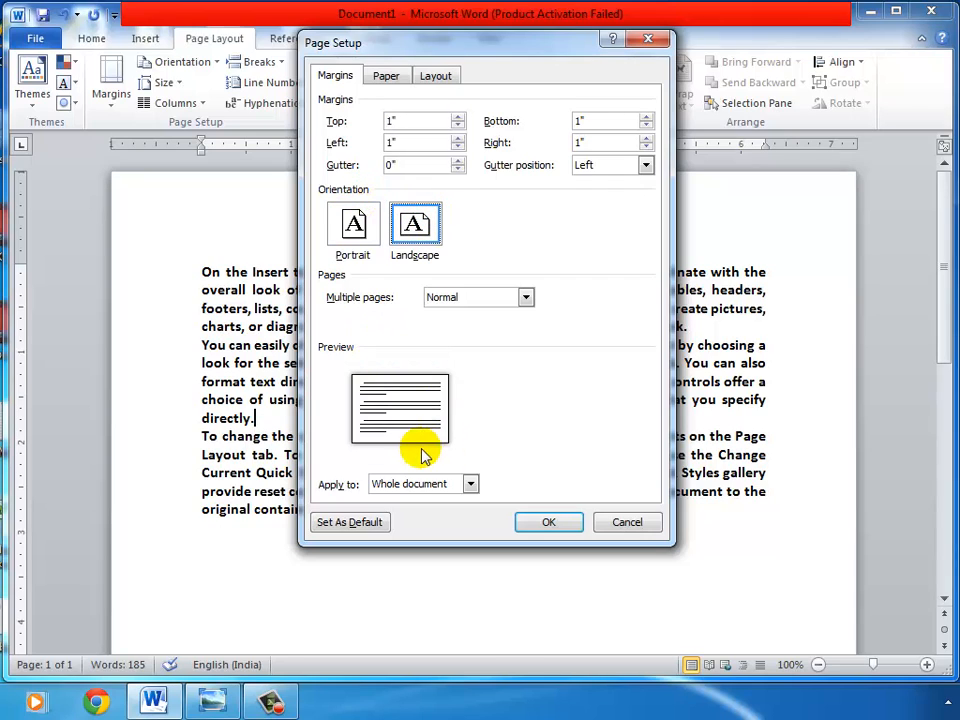
pyautogui.click(359, 227)
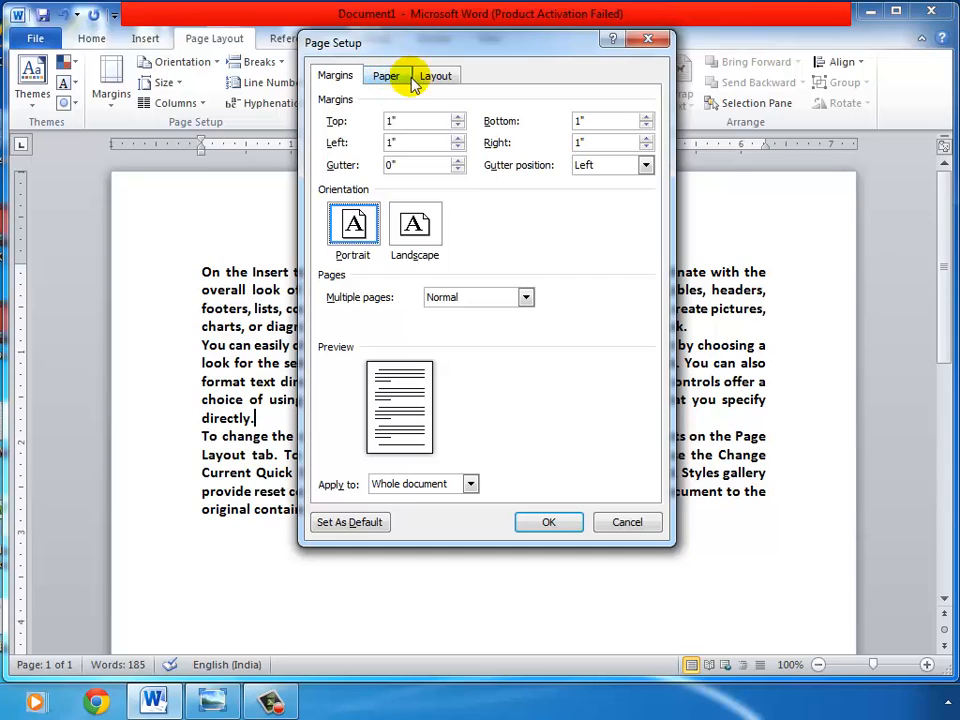
# Step: Review the paper size and Layout settings, then close Page Setup without applying changes
pyautogui.click(396, 76)
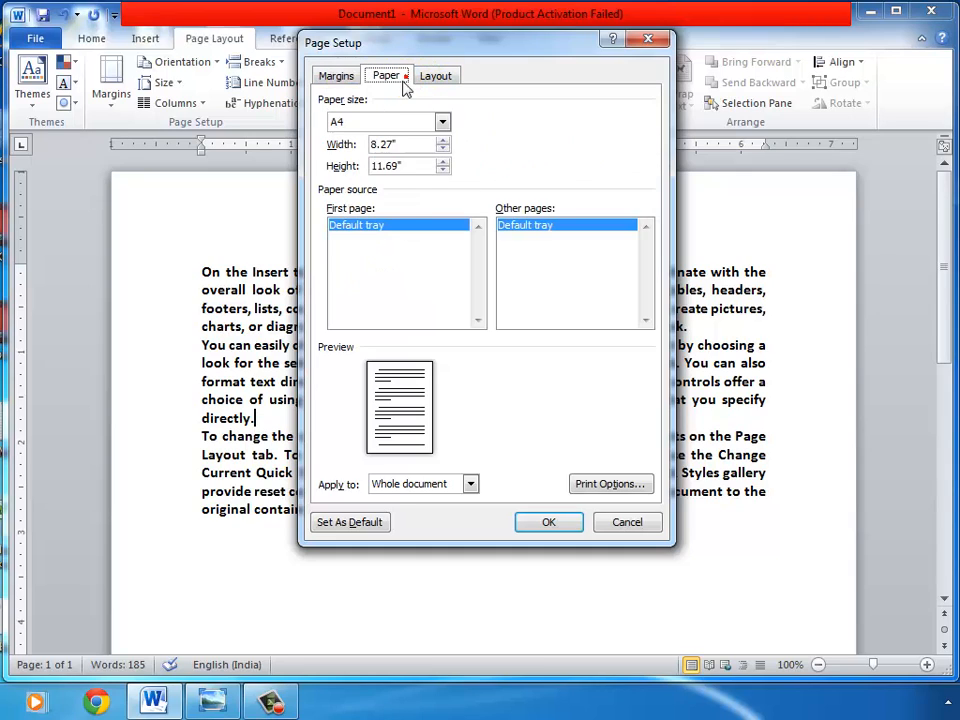
pyautogui.doubleClick(408, 143)
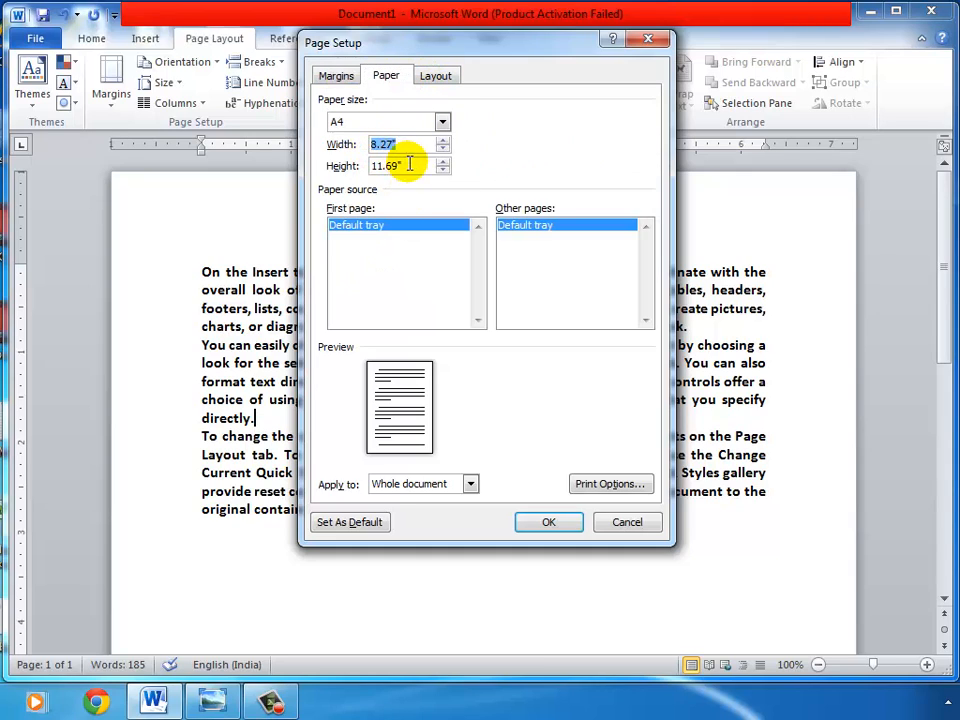
pyautogui.moveTo(408, 163); pyautogui.dragTo(340, 170)
pyautogui.click(430, 76)
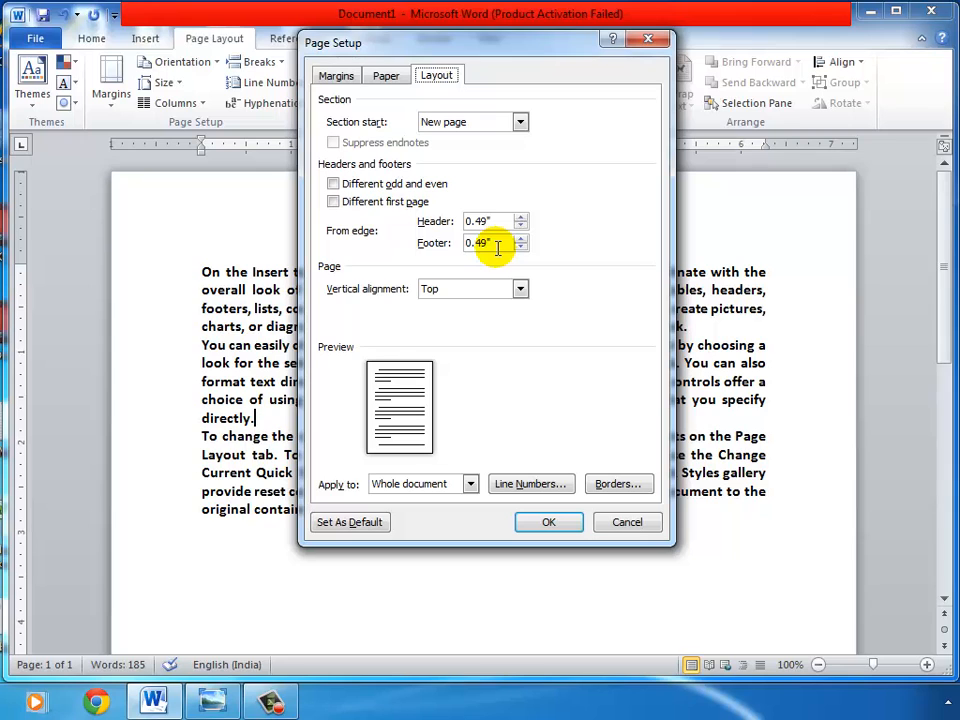
pyautogui.click(333, 76)
pyautogui.click(645, 42)
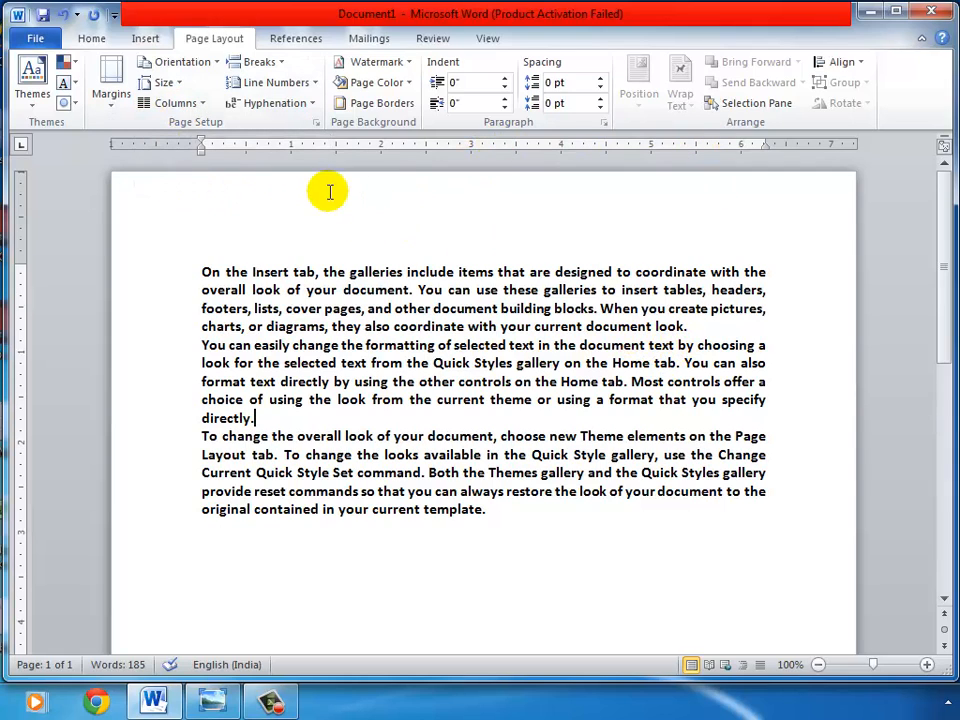
# Step: Select all the document text and delete it
pyautogui.click(502, 512)
pyautogui.hotkey('ctrl', 'a')
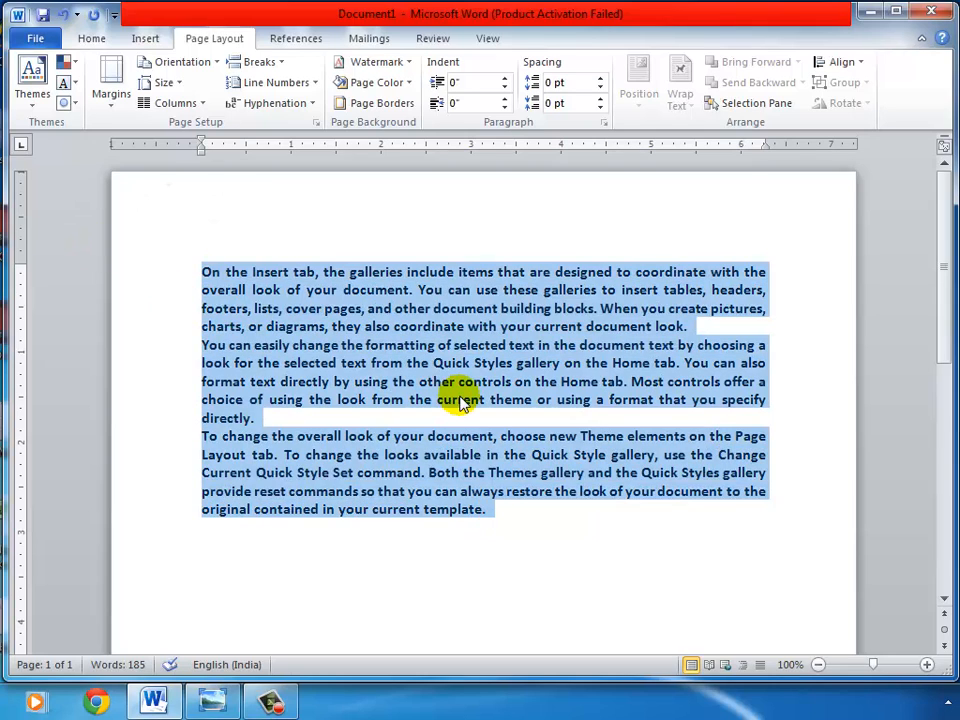
pyautogui.press('Delete')
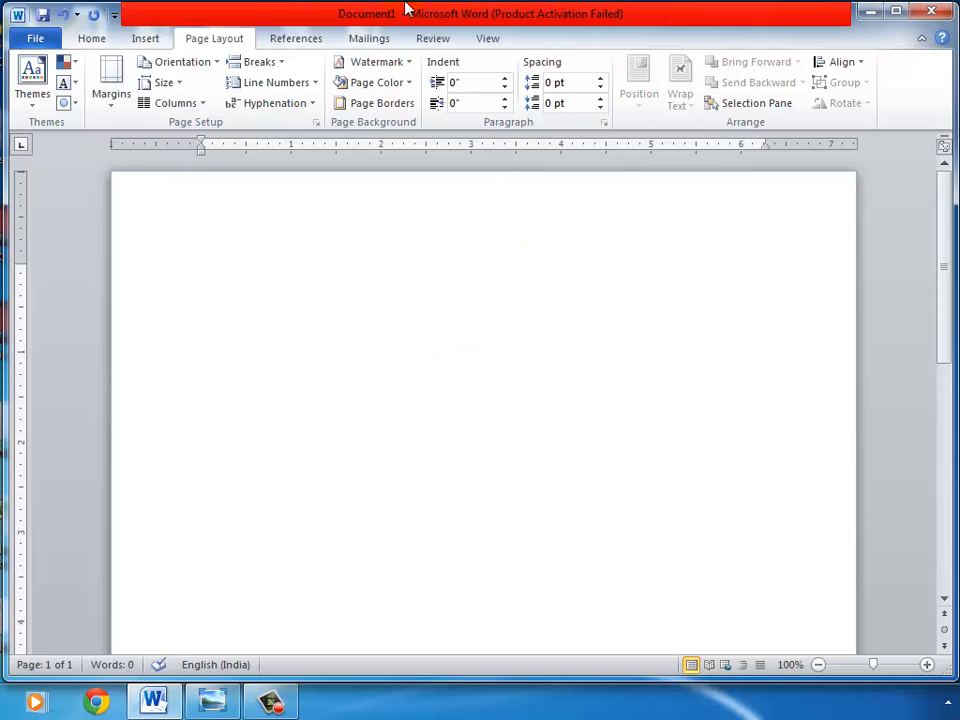
# Step: Open the Columns dialog and choose the Three preset, switching Line between on and off again
pyautogui.click(205, 104)
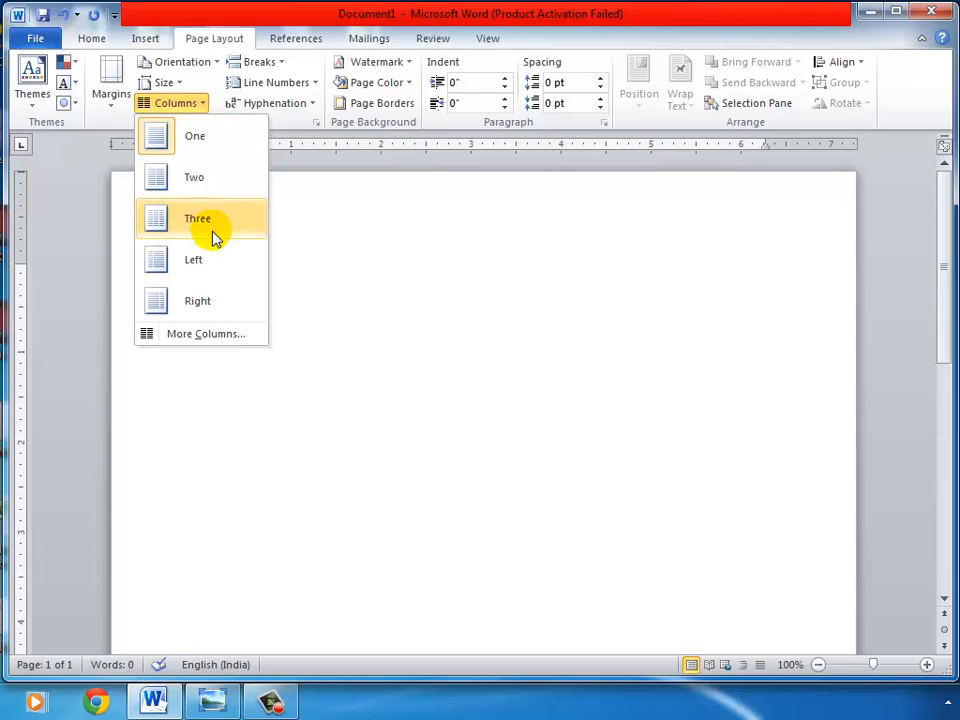
pyautogui.click(205, 336)
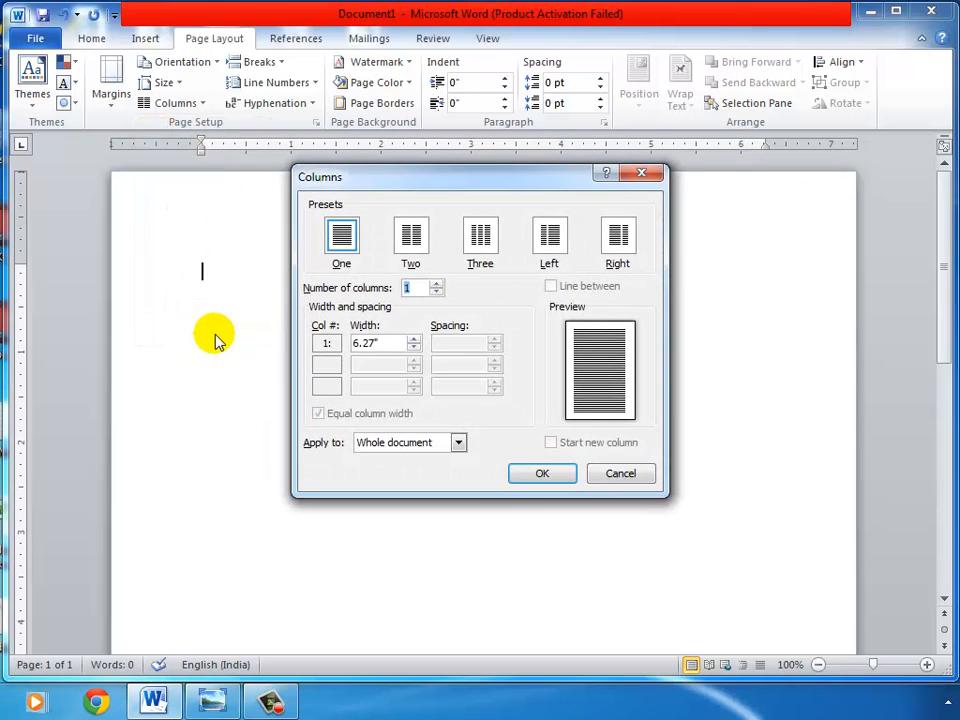
pyautogui.click(481, 238)
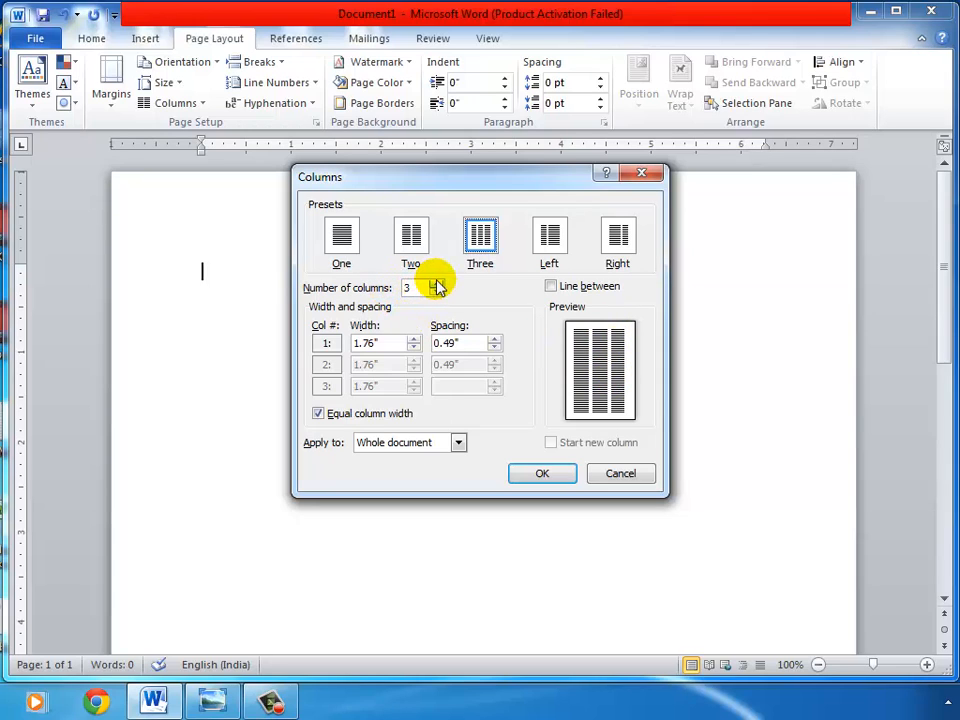
pyautogui.click(552, 287)
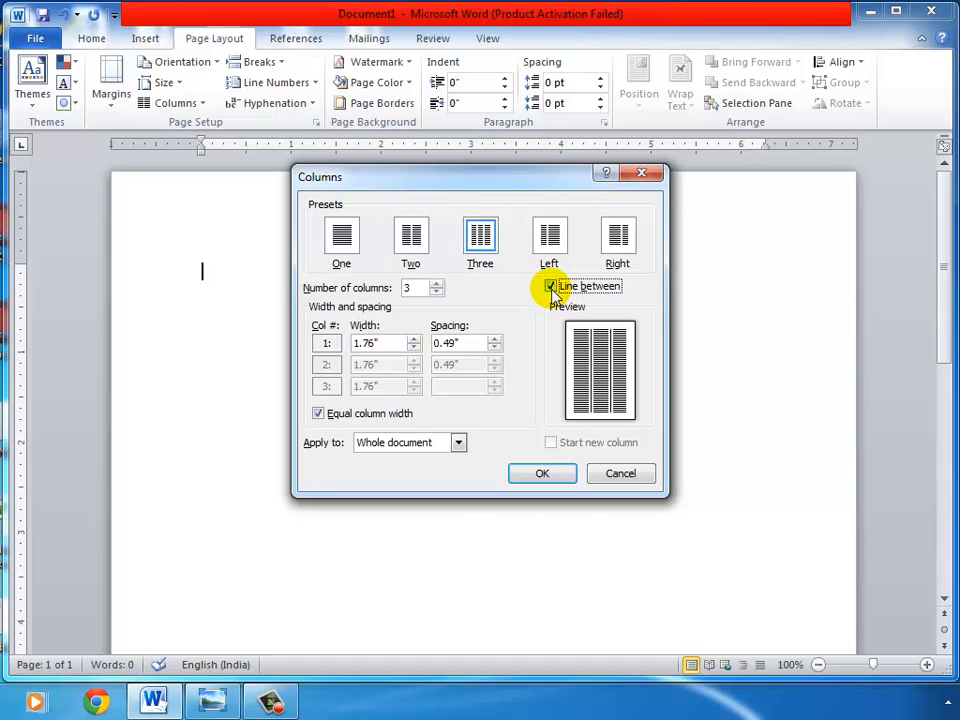
pyautogui.click(552, 288)
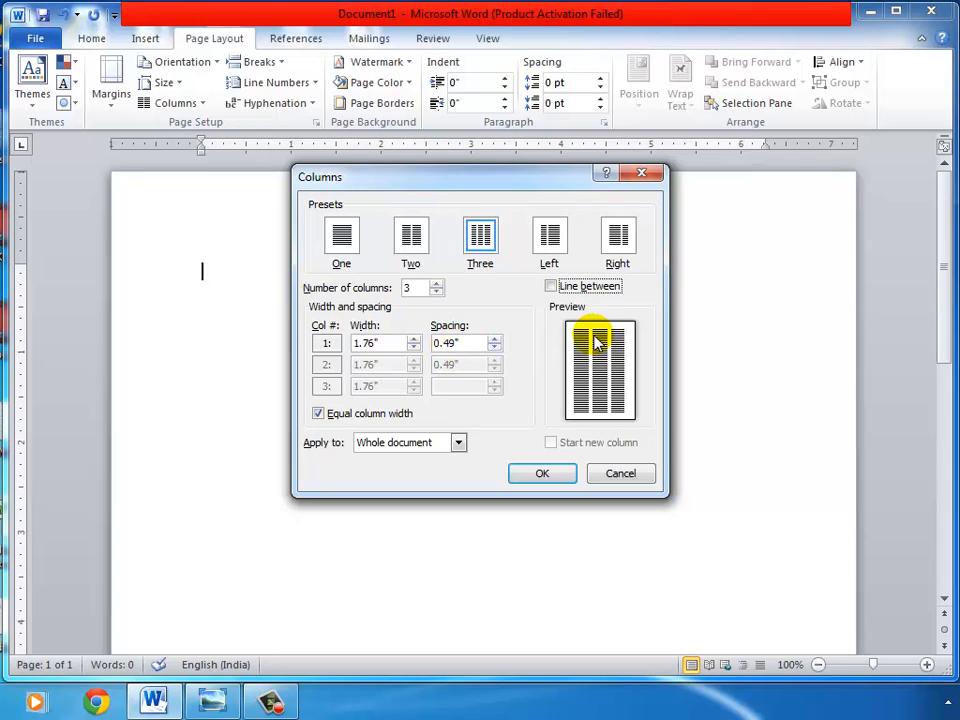
# Step: Set the column spacing to 0.3" and apply the three columns to the whole document
pyautogui.click(494, 340)
pyautogui.click(494, 340)
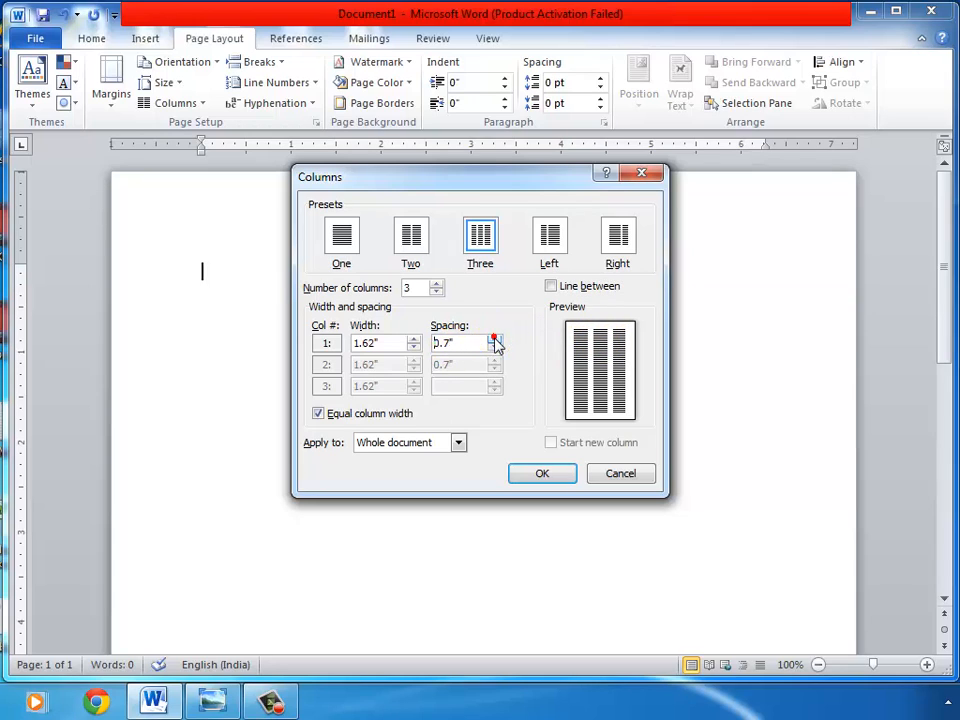
pyautogui.click(494, 349)
pyautogui.click(494, 349)
pyautogui.click(494, 349)
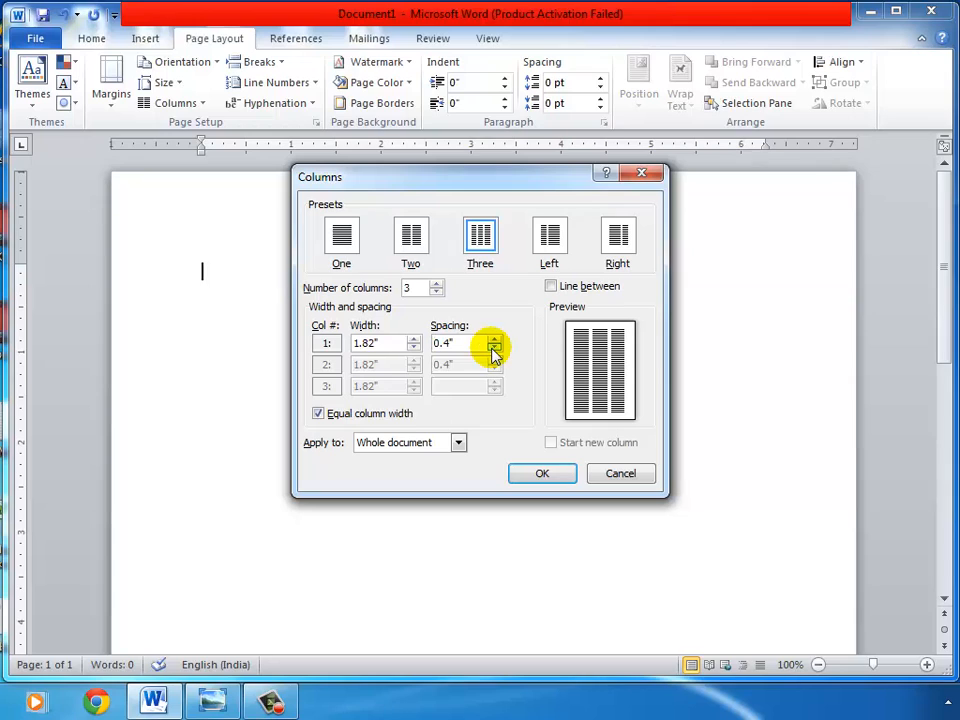
pyautogui.click(494, 349)
pyautogui.click(494, 340)
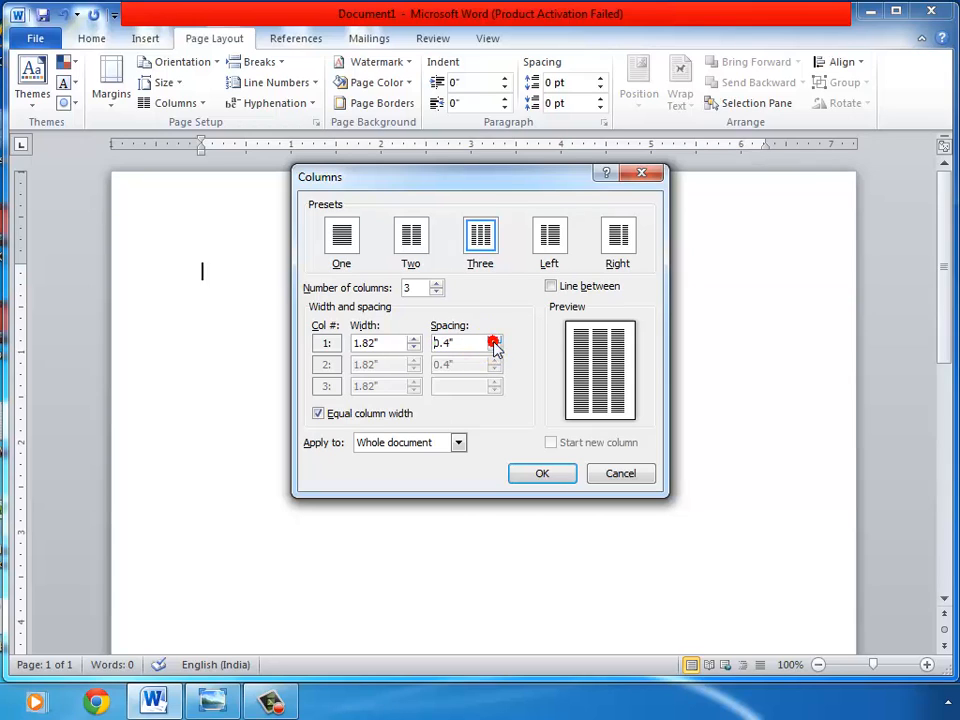
pyautogui.click(494, 349)
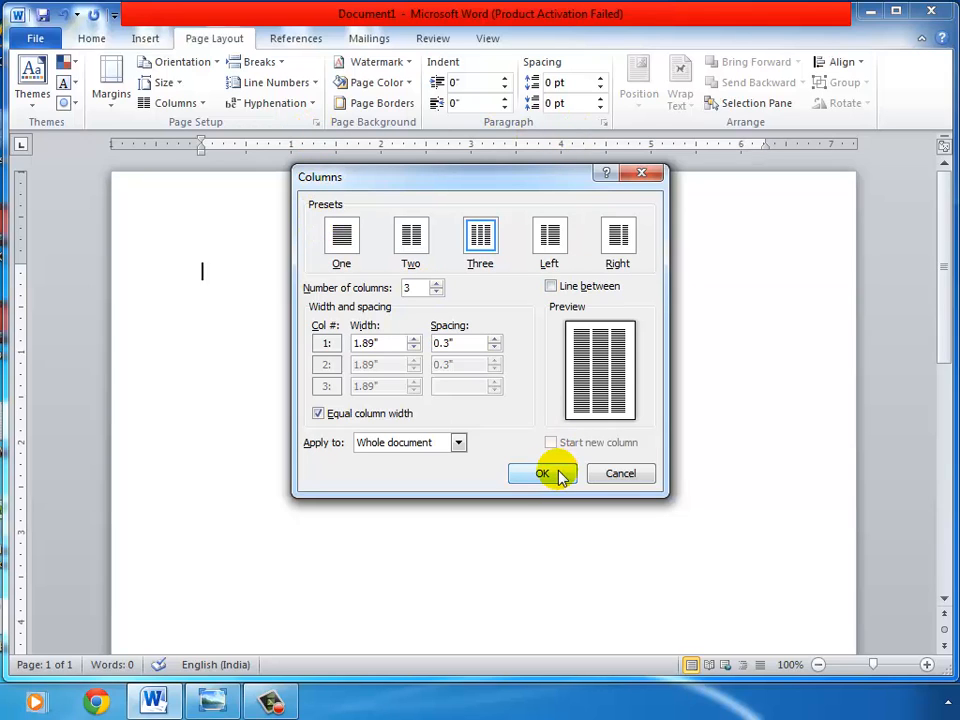
pyautogui.click(559, 474)
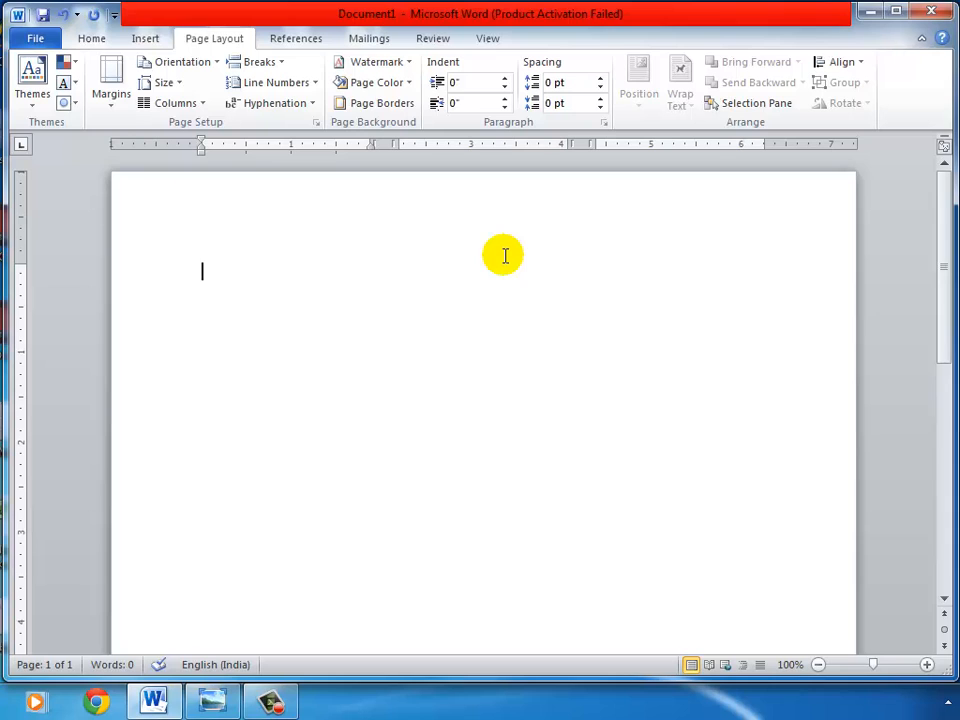
# Step: Insert a page break at the cursor
pyautogui.click(157, 44)
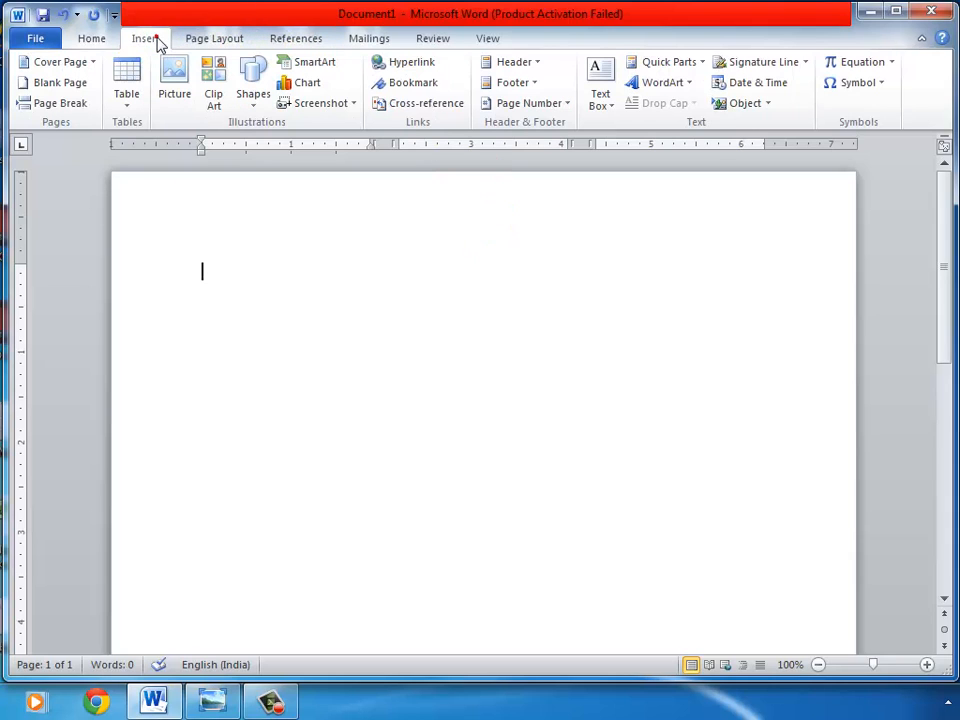
pyautogui.click(84, 117)
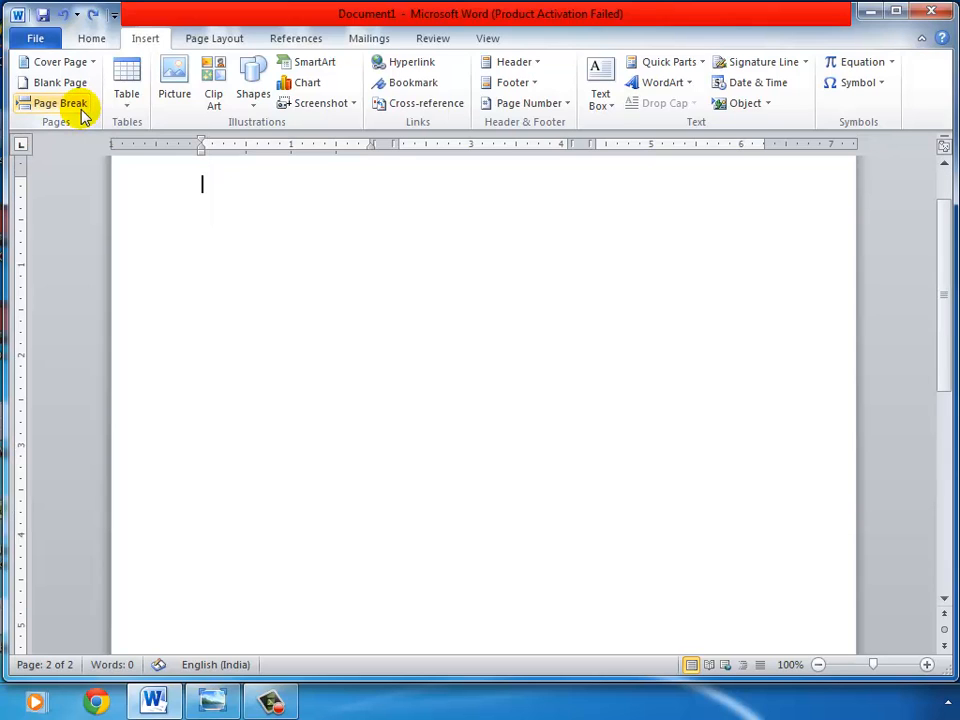
# Step: Insert a column break so the cursor moves into the next column
pyautogui.click(220, 42)
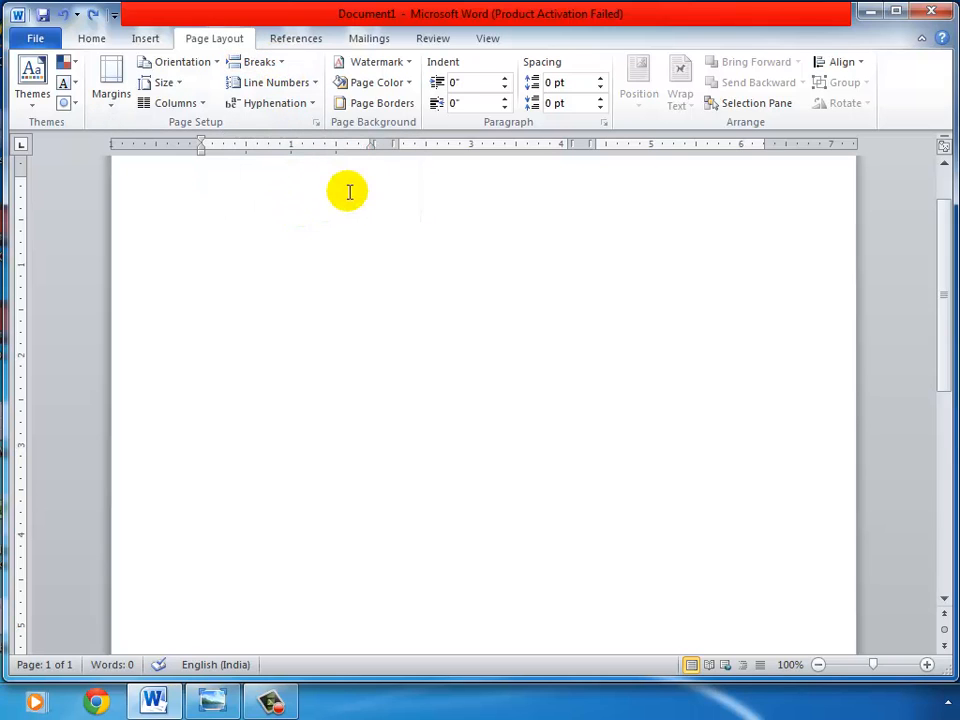
pyautogui.click(281, 65)
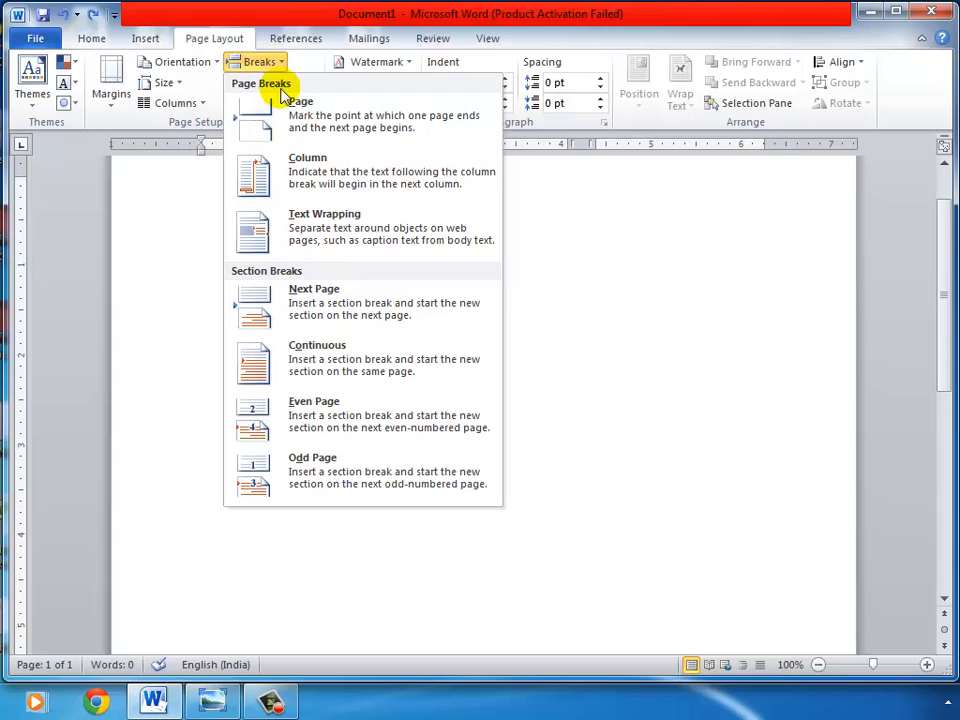
pyautogui.click(312, 190)
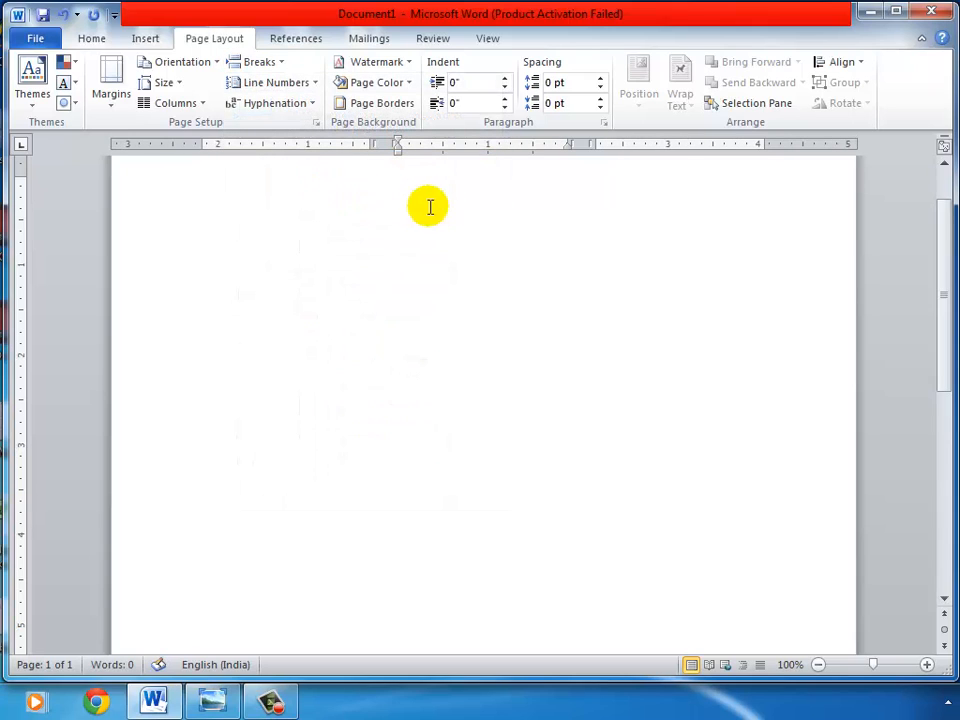
pyautogui.click(302, 198)
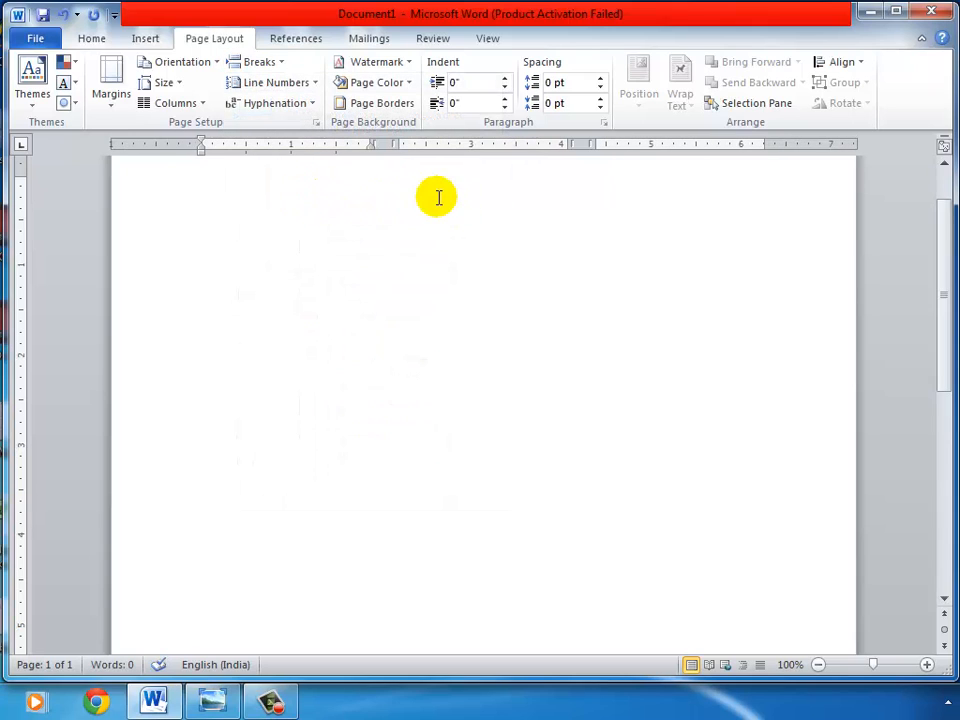
pyautogui.click(437, 197)
pyautogui.click(288, 198)
pyautogui.click(435, 197)
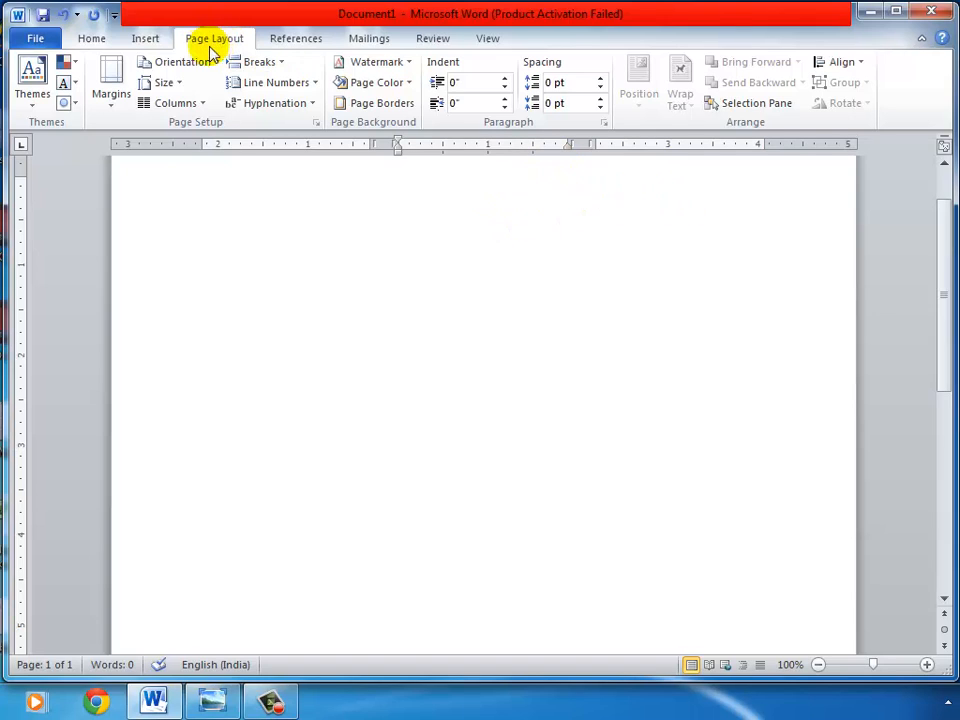
# Step: Insert another column break, then place the cursor back in the first column
pyautogui.click(283, 65)
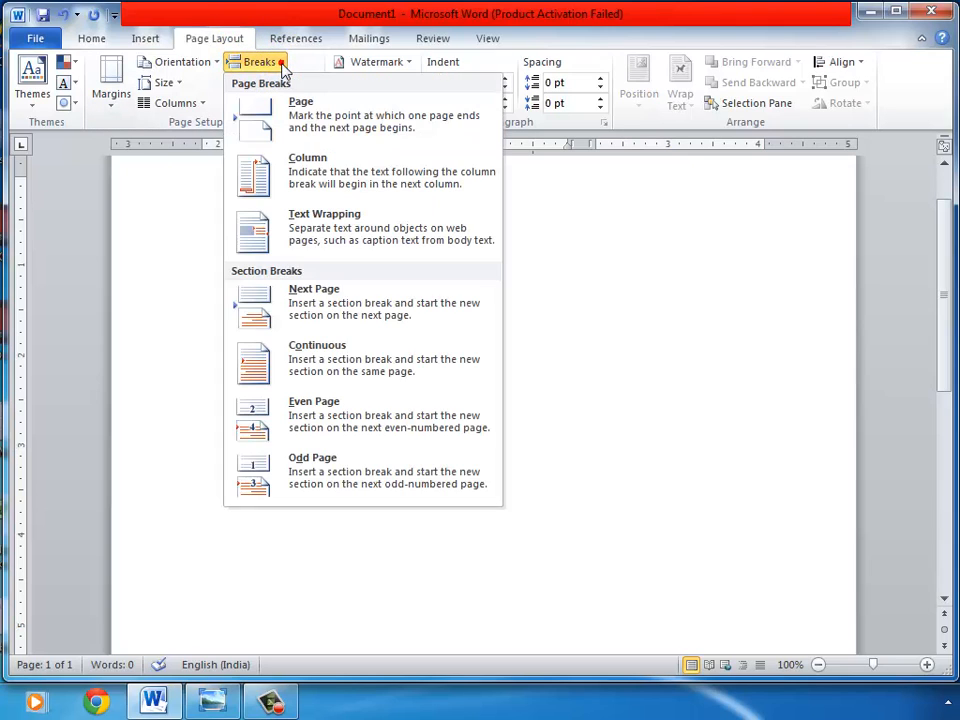
pyautogui.click(285, 183)
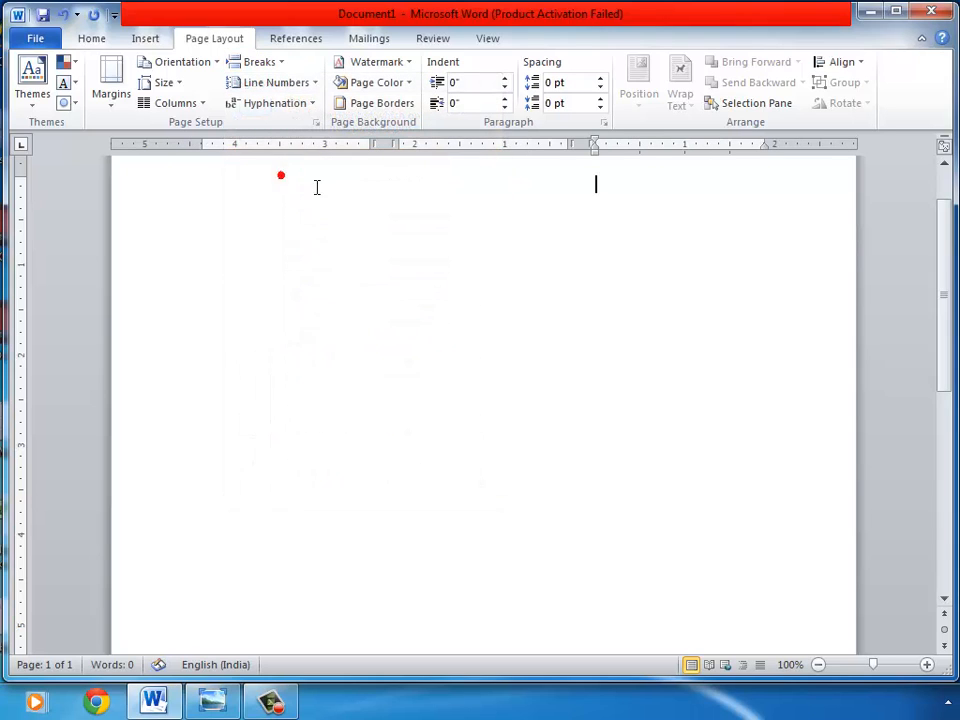
pyautogui.click(369, 204)
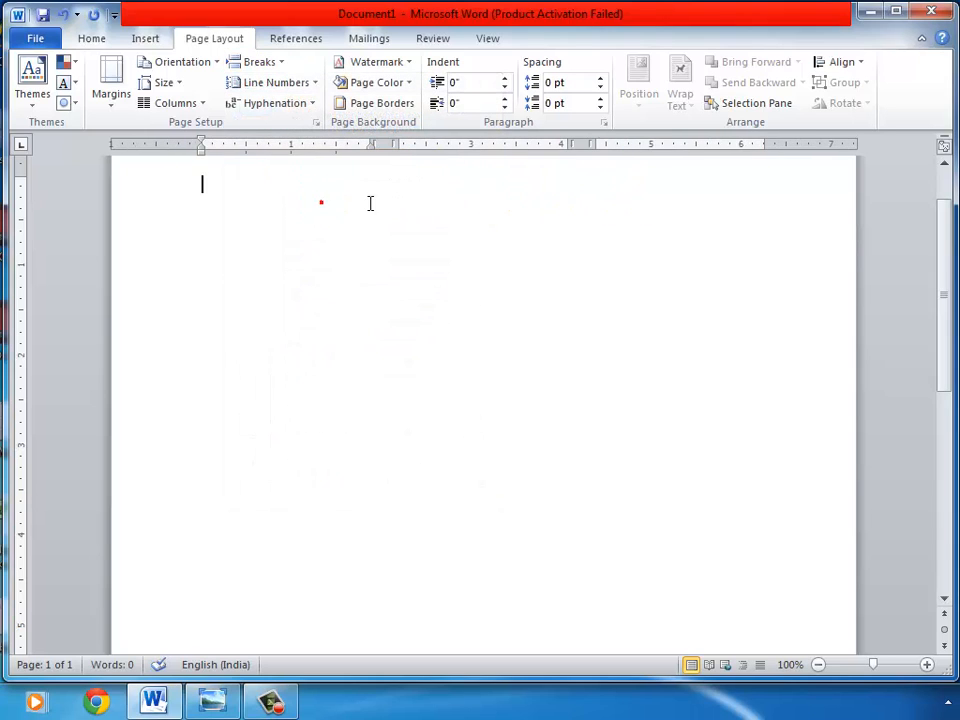
pyautogui.click(495, 197)
pyautogui.click(636, 195)
pyautogui.click(363, 197)
# Step: Generate sample paragraphs in the first column with =RAND()
pyautogui.write('=RAND')
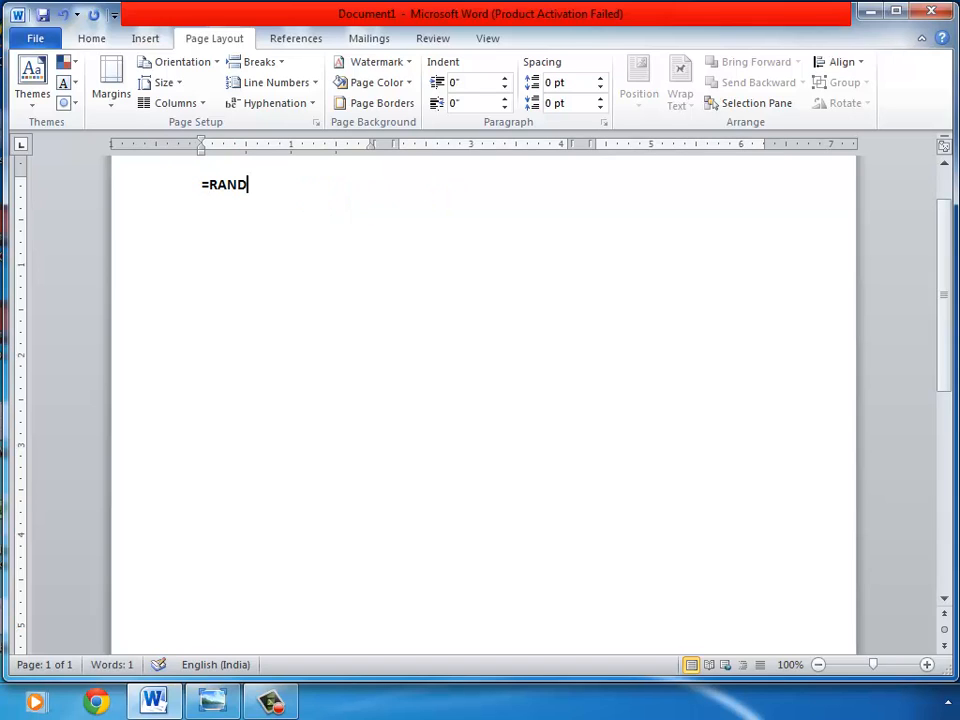
pyautogui.write('()')
pyautogui.press('Return')
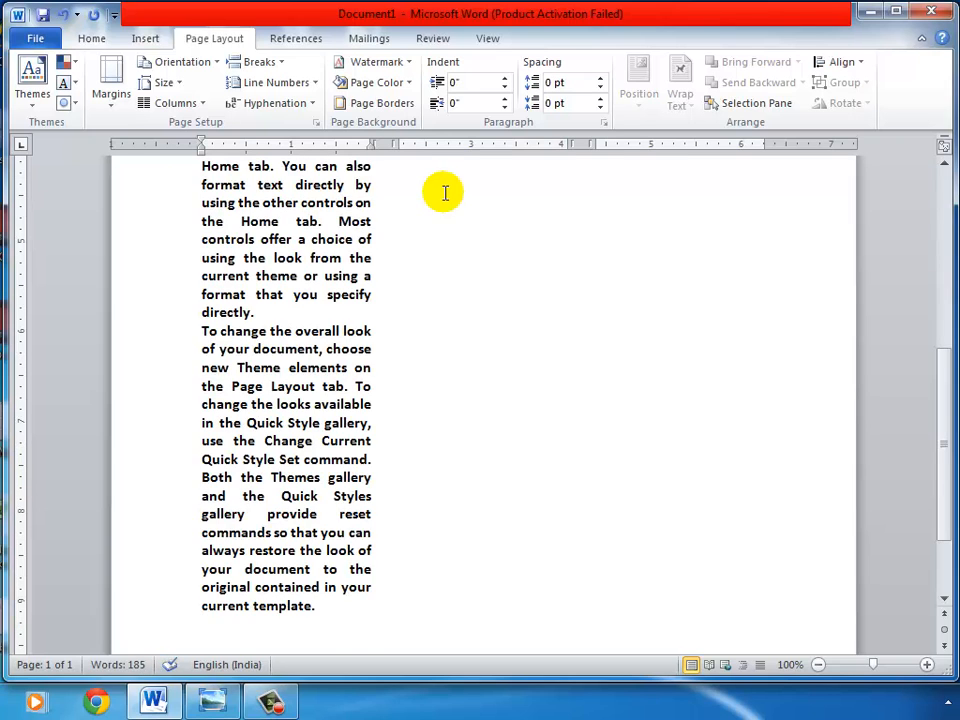
# Step: Place the cursor in the second column and generate sample paragraphs there with =RAND()
pyautogui.click(486, 195)
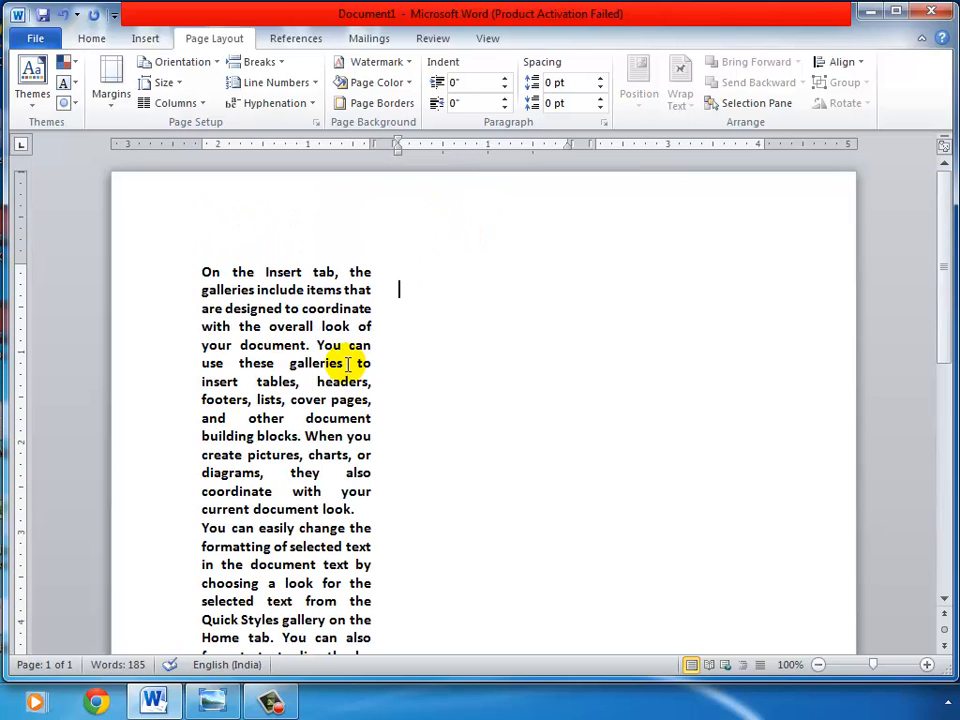
pyautogui.write('=')
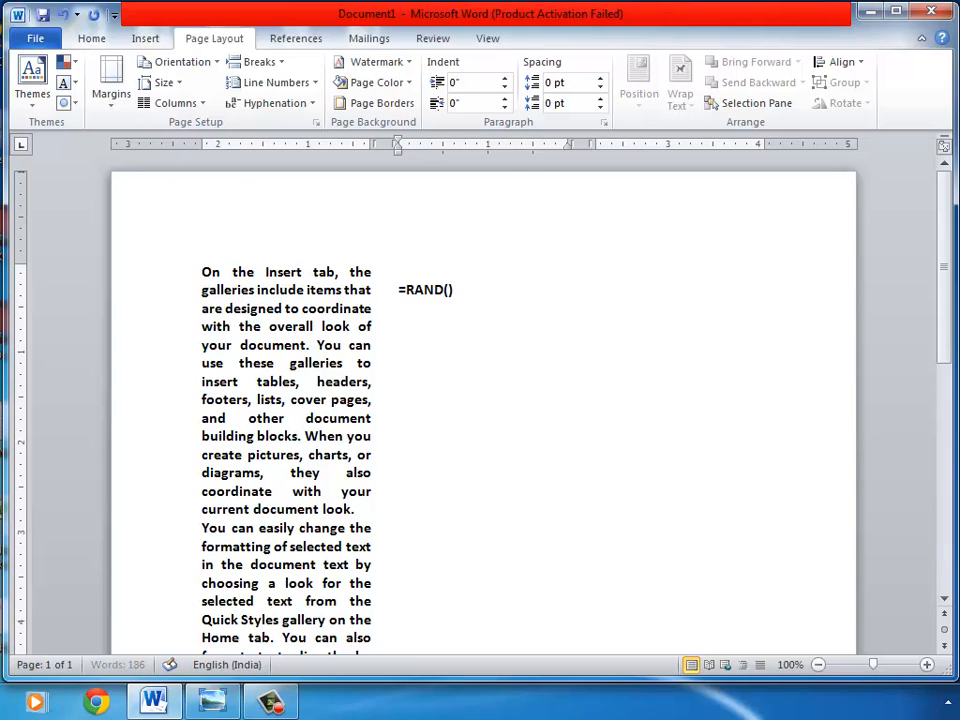
pyautogui.write('RAND()')
pyautogui.press('Return')
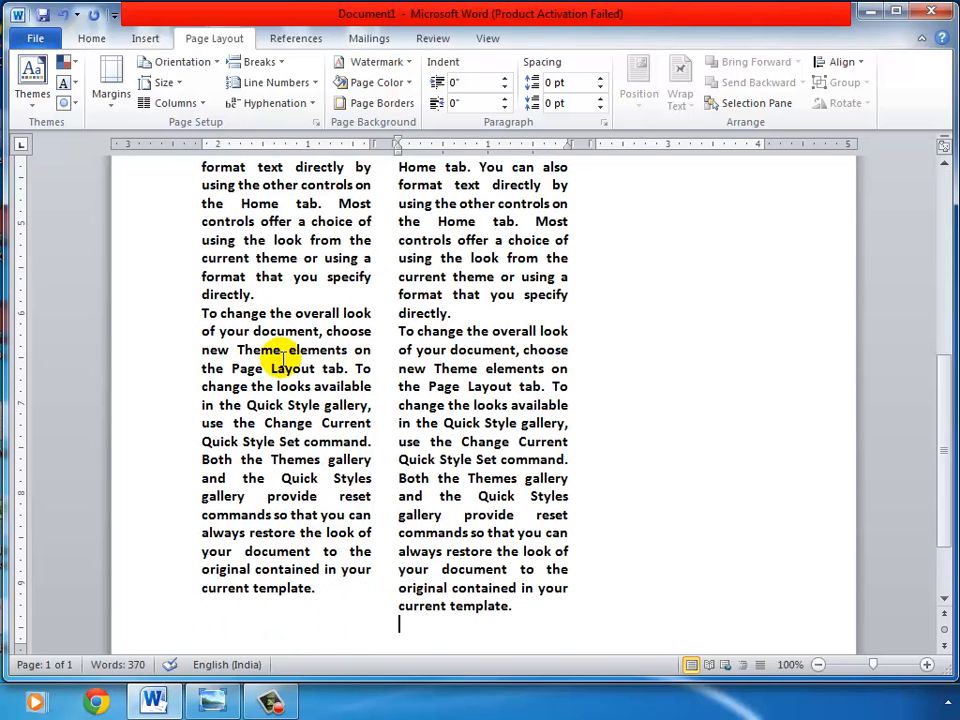
# Step: Select all the text in the document and delete it
pyautogui.scroll(2, 425, 348)
pyautogui.scroll(7, 430, 347)
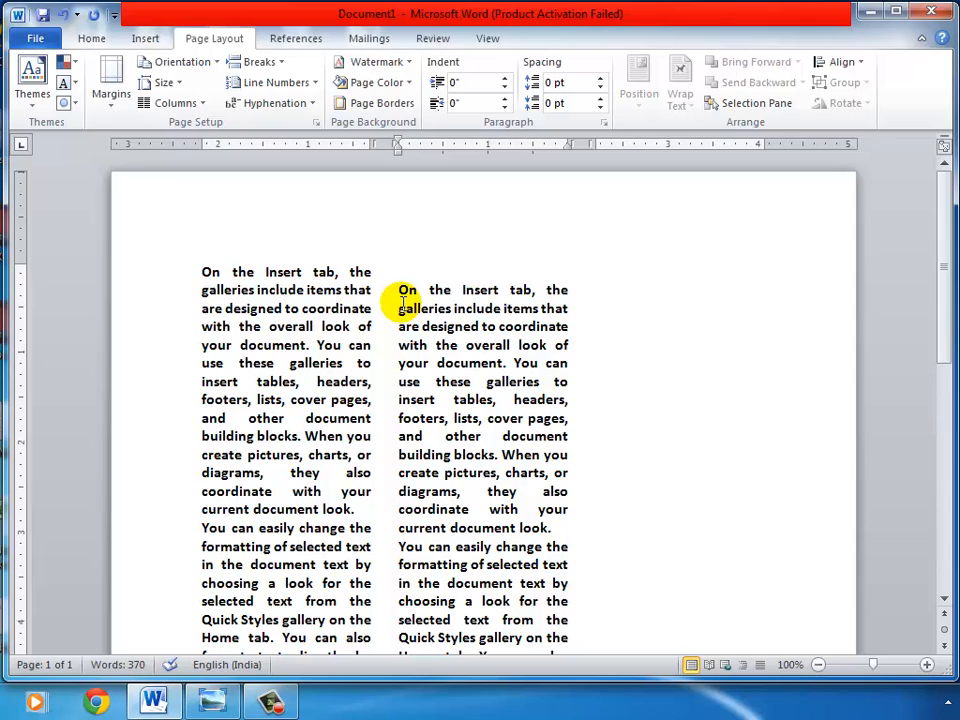
pyautogui.hotkey('ctrl', 'a')
pyautogui.press('Delete')
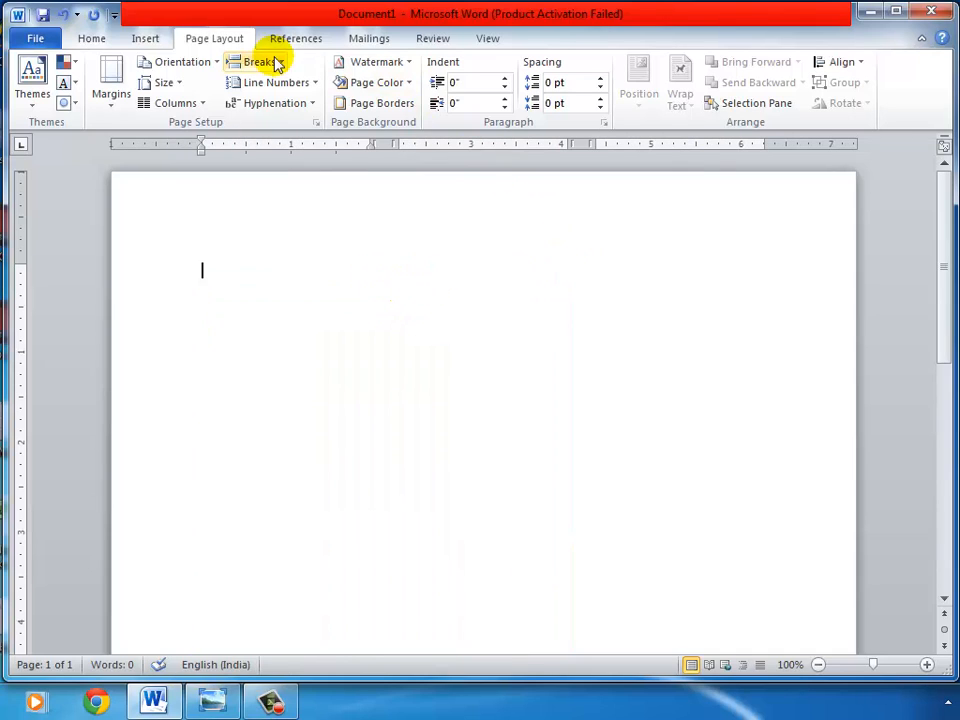
# Step: Reset the page layout to a single column
pyautogui.click(188, 106)
pyautogui.click(192, 140)
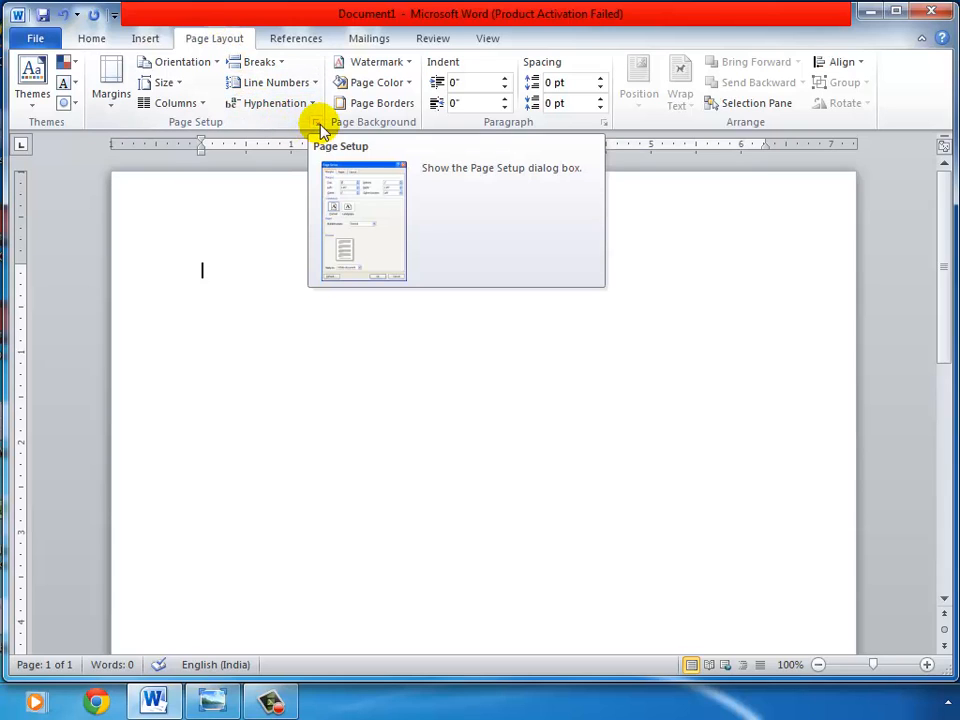
pyautogui.click(270, 700)
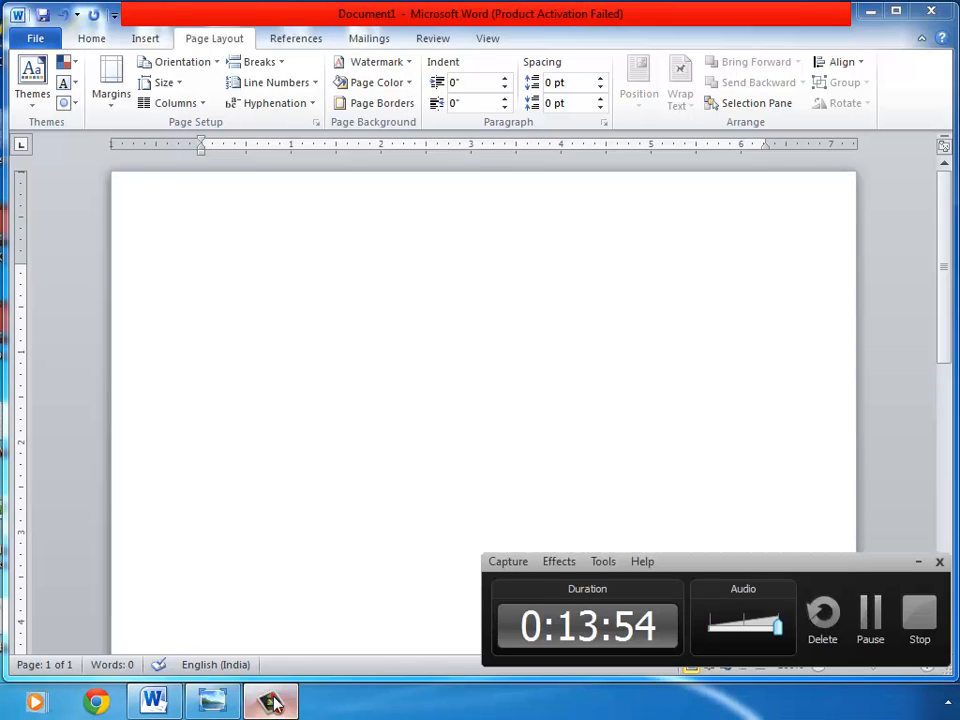